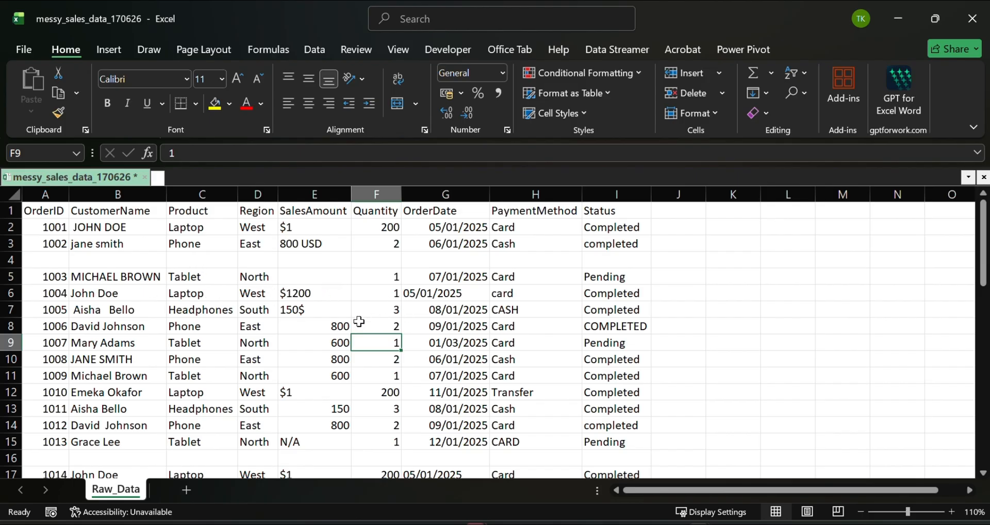
- Examine the CustomerName column for inconsistent capitalisation and stray spaces, comparing individual entries with their full cell contents
click(95, 229)
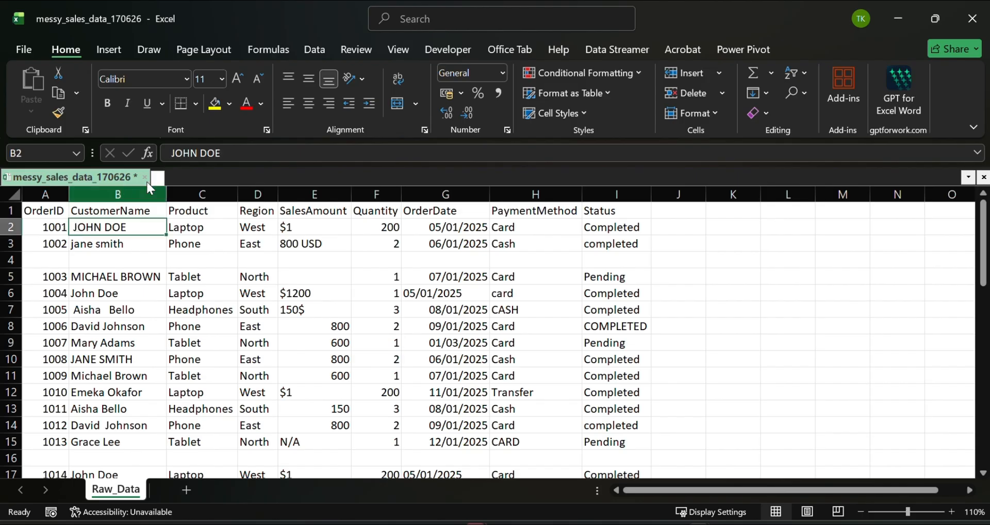
click(129, 240)
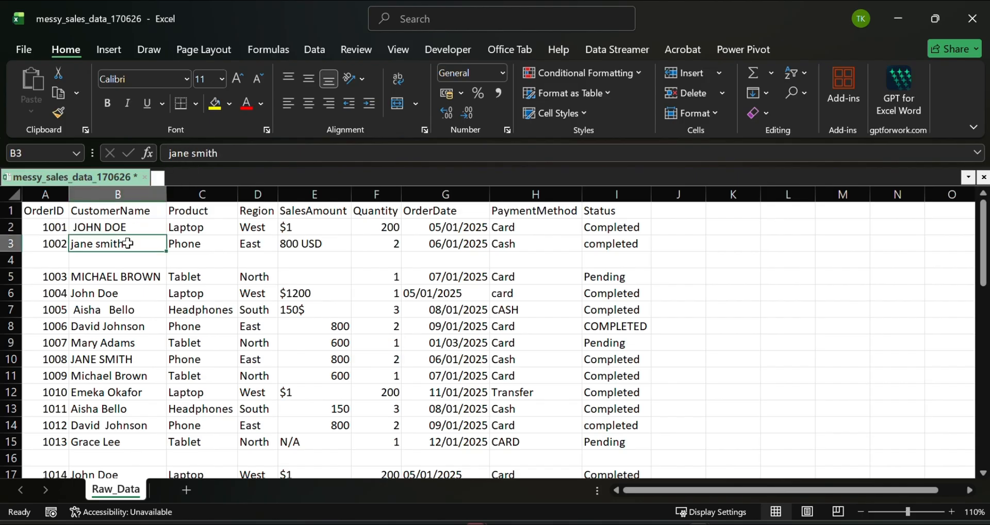
click(254, 154)
click(140, 279)
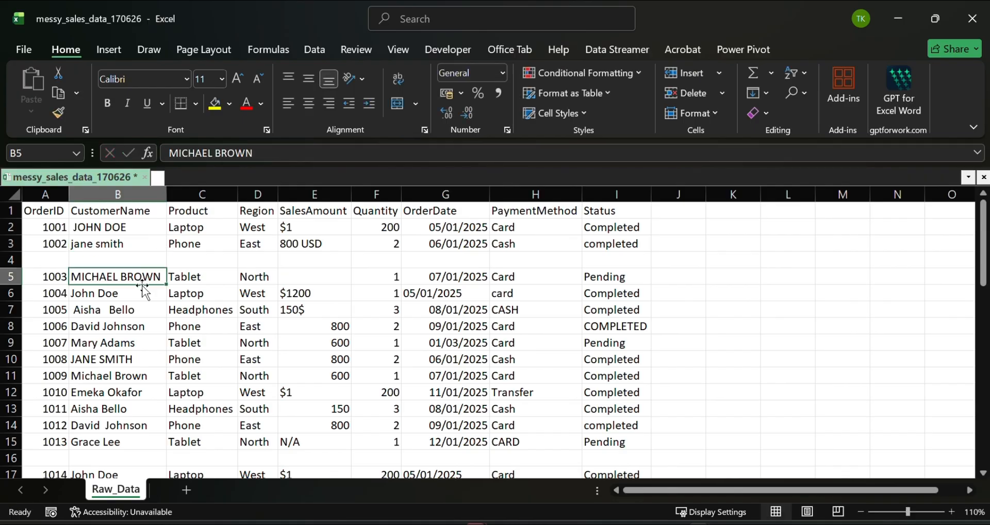
click(270, 154)
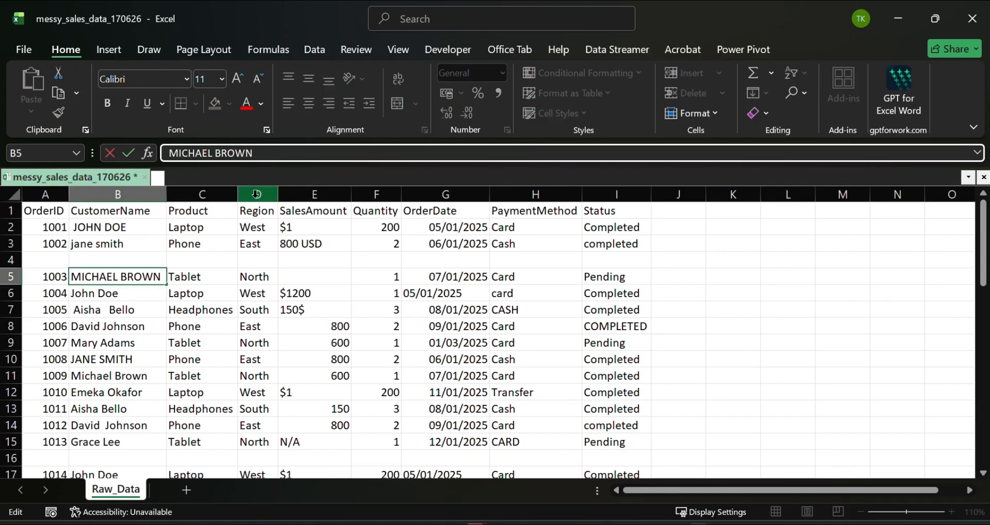
key(Return)
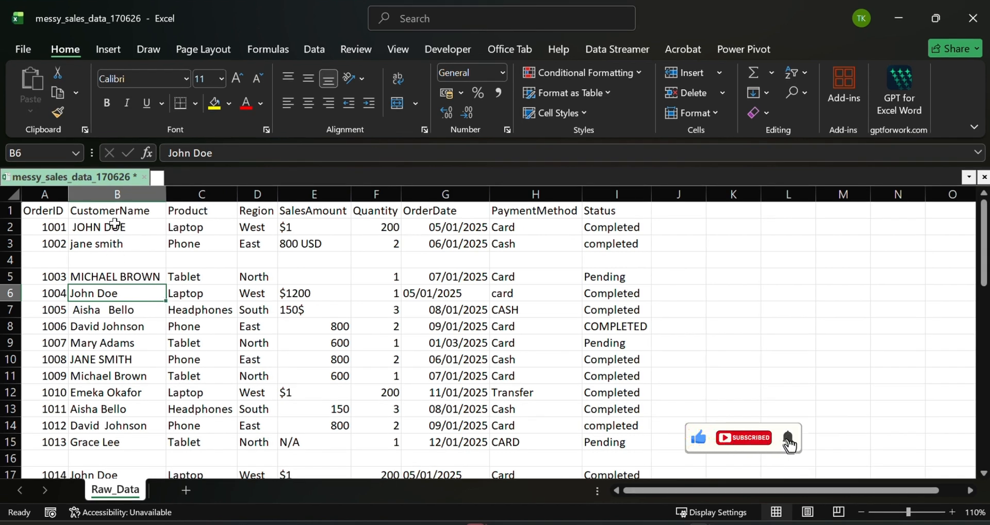
click(125, 193)
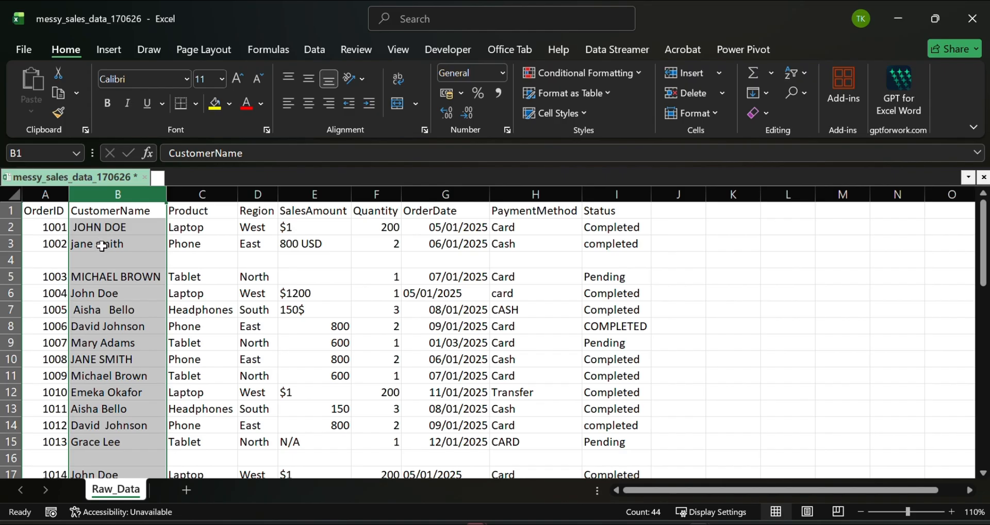
click(113, 313)
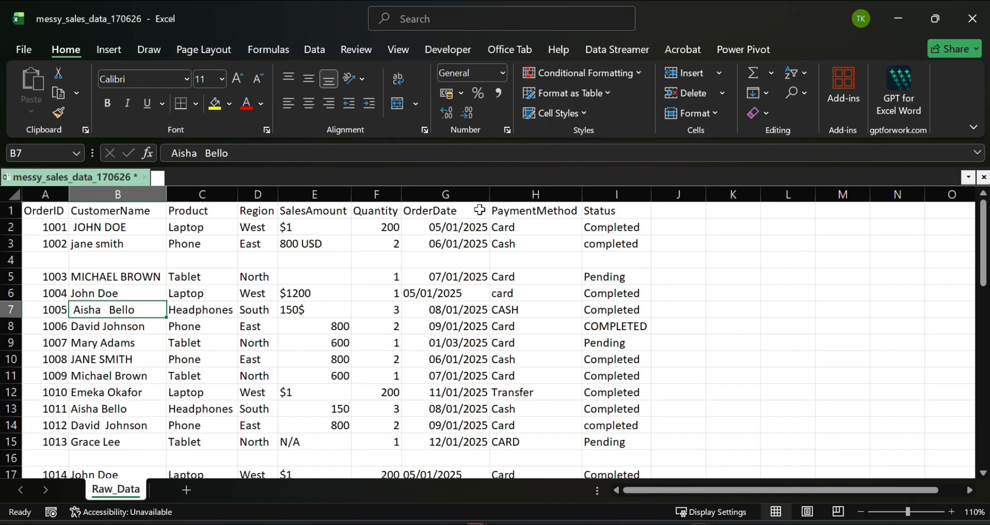
- Examine the OrderDate, SalesAmount and Status columns for inconsistent date formats, currency notation and capitalisation
click(467, 197)
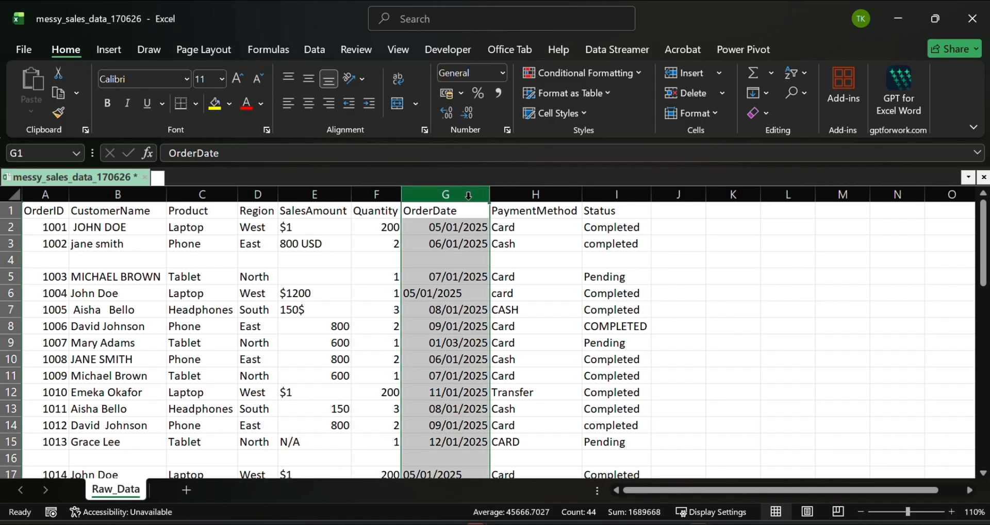
click(458, 294)
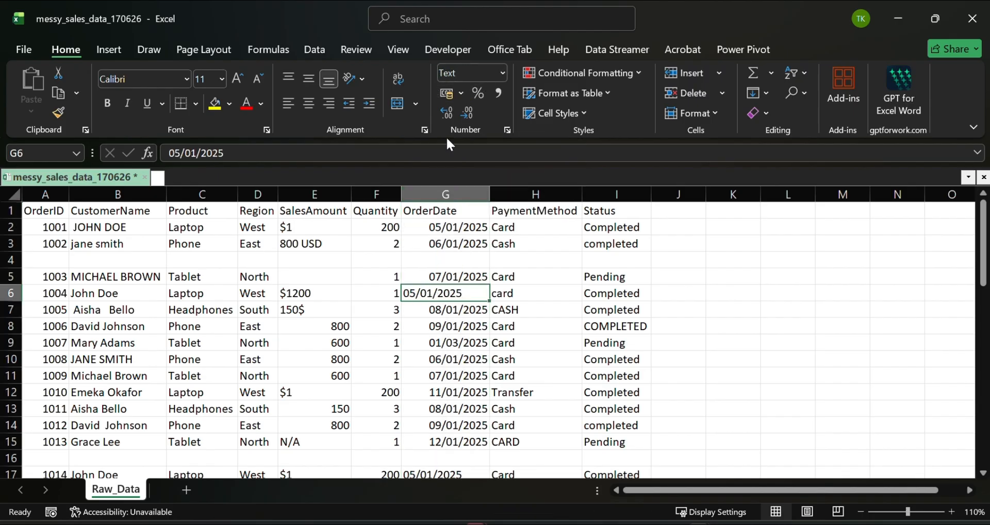
click(464, 321)
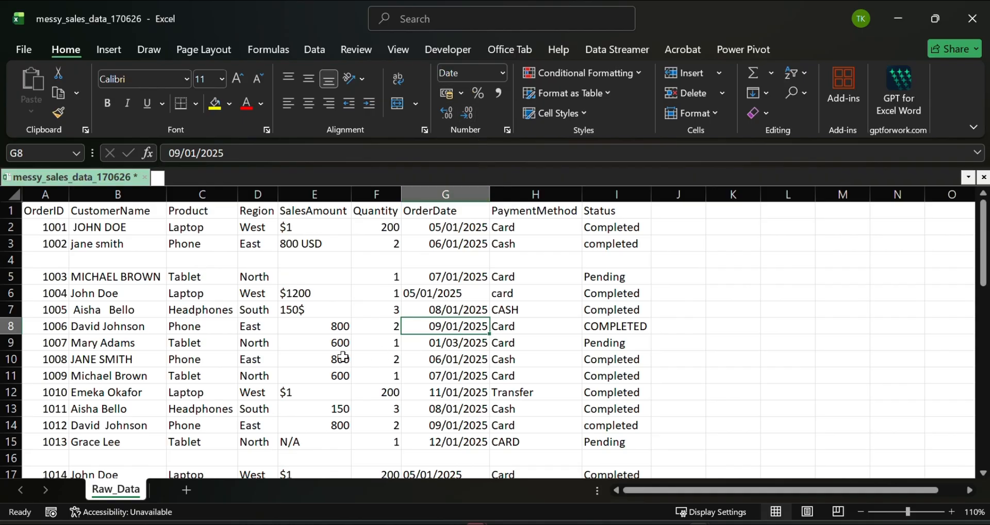
click(308, 194)
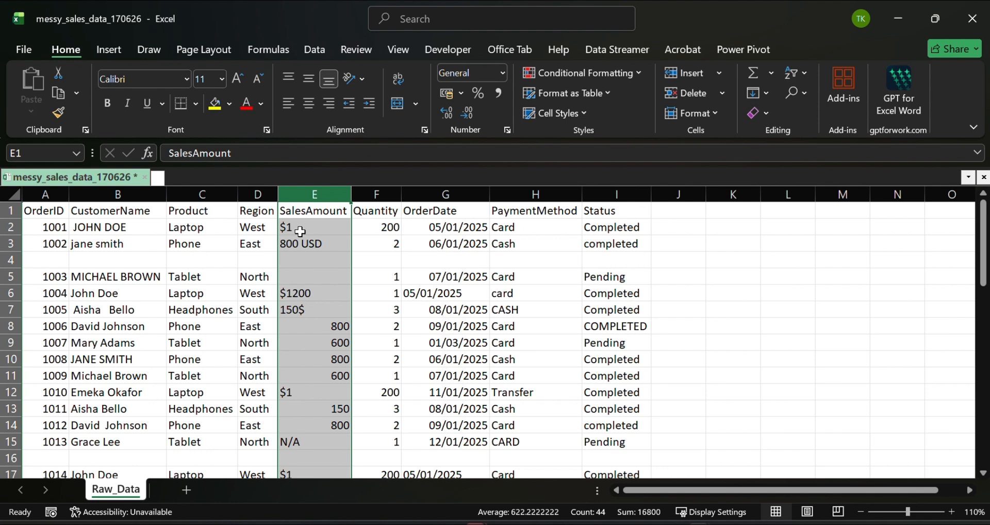
click(298, 228)
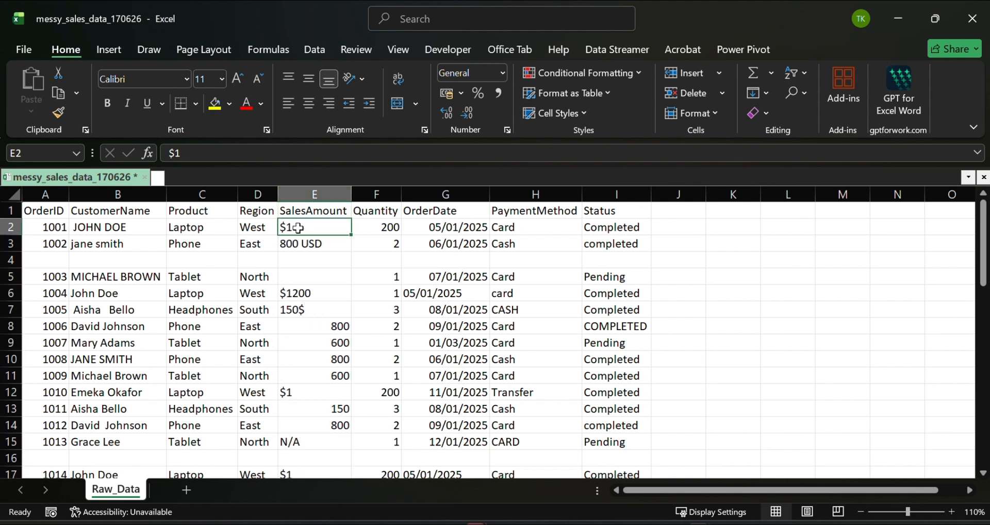
click(314, 244)
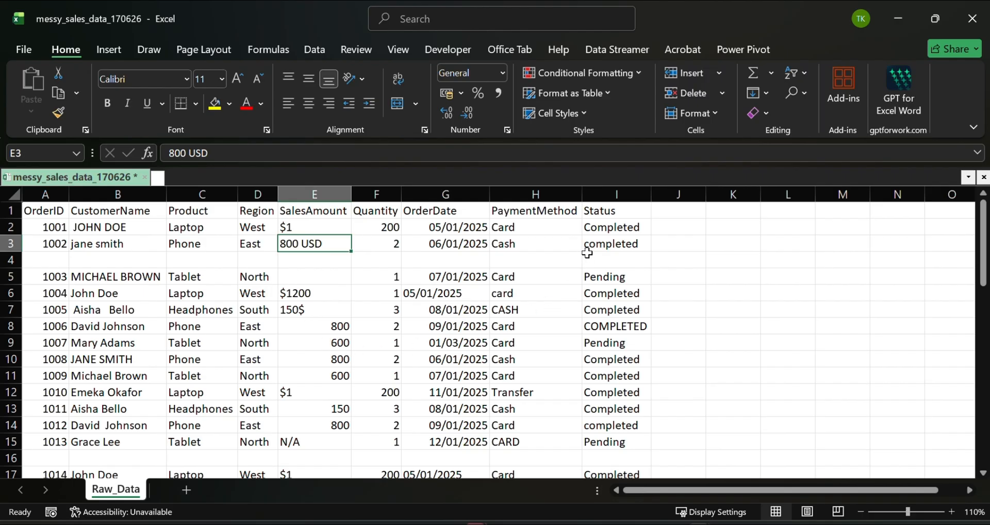
click(615, 194)
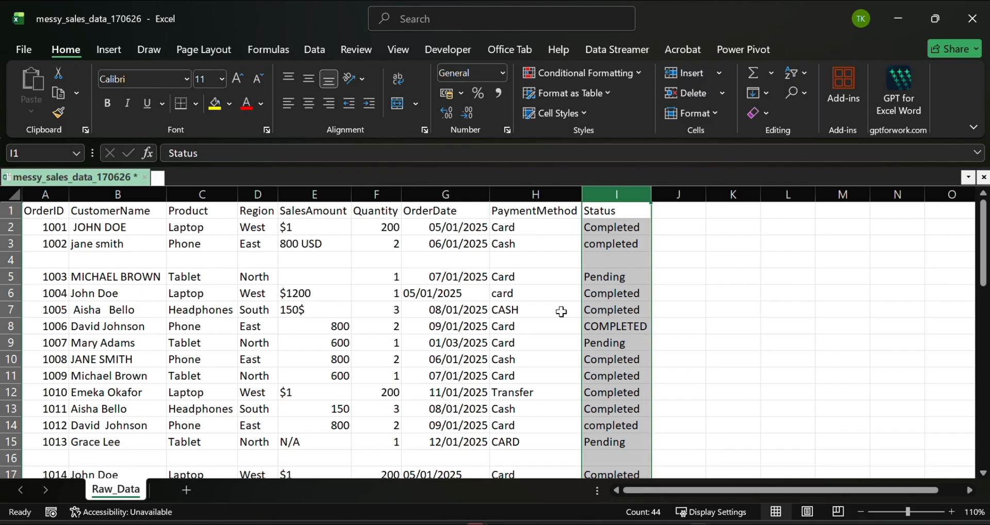
- Look through the whole Raw_Data sheet for empty rows between the order records
click(9, 260)
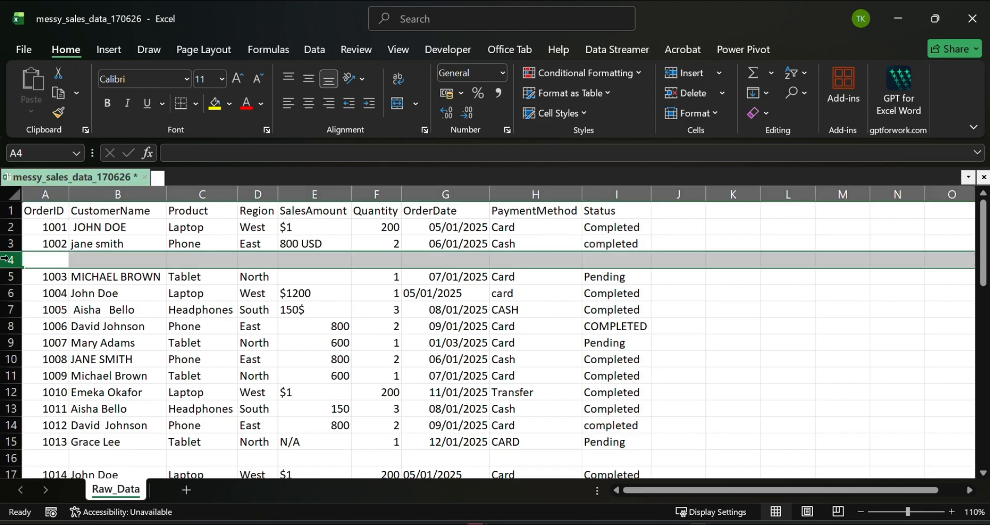
scroll(254, 271, down, 1)
scroll(254, 271, down, 2)
click(10, 359)
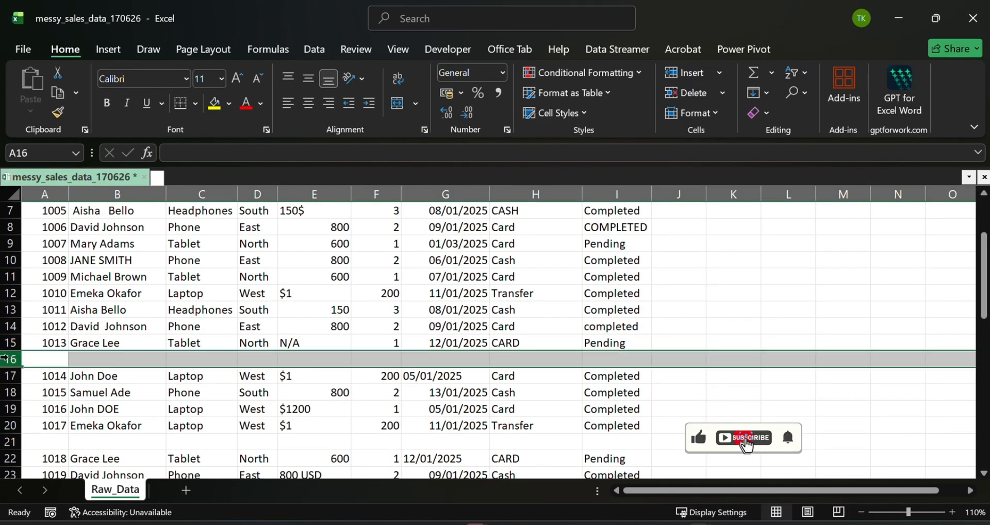
scroll(288, 356, down, 1)
scroll(289, 356, down, 3)
scroll(317, 335, down, 2)
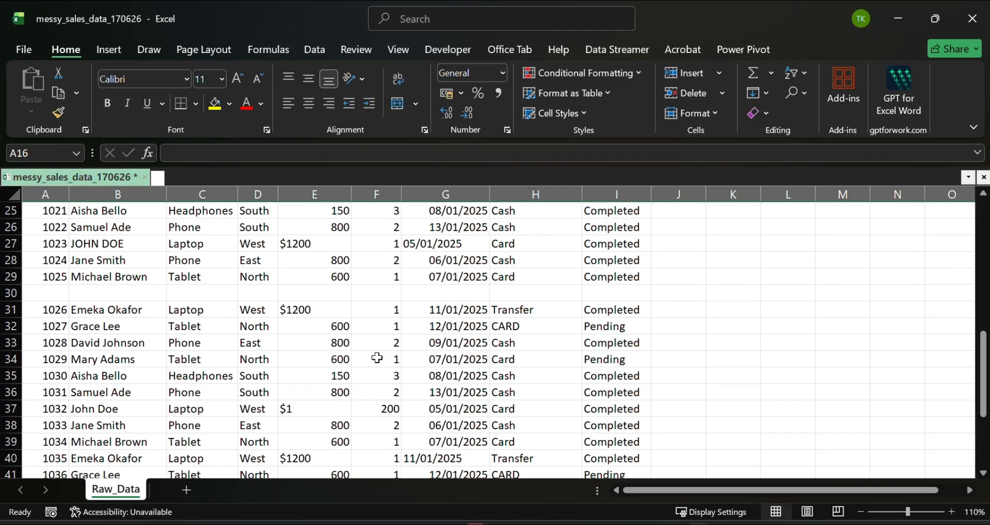
scroll(382, 360, up, 8)
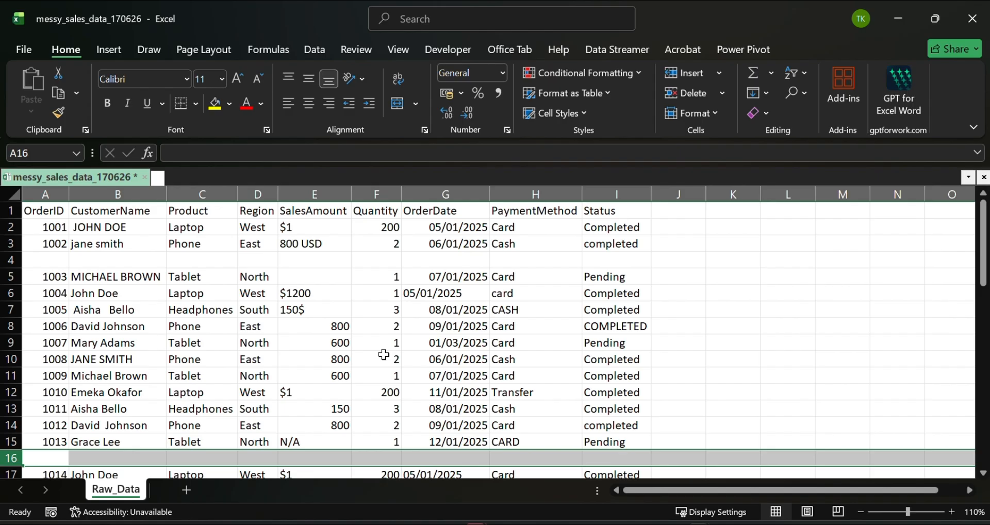
click(414, 360)
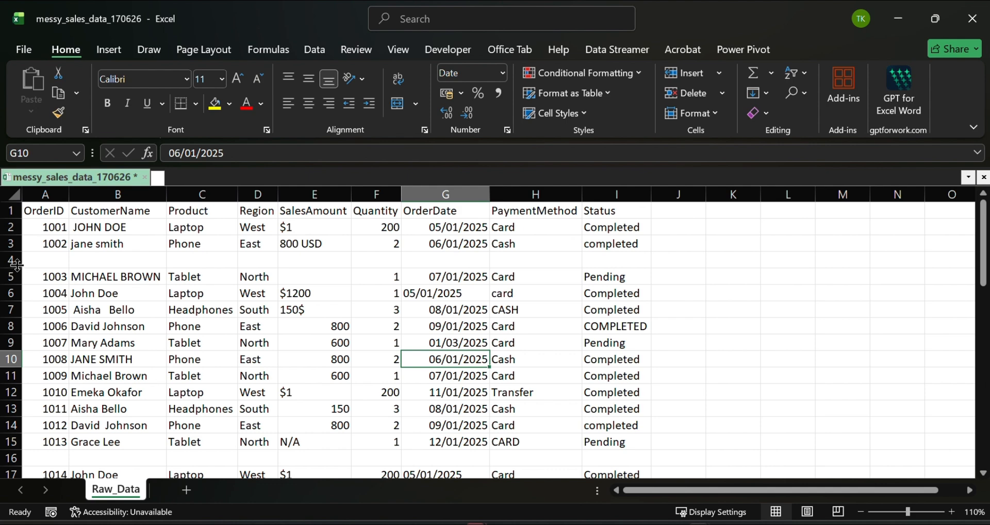
click(90, 312)
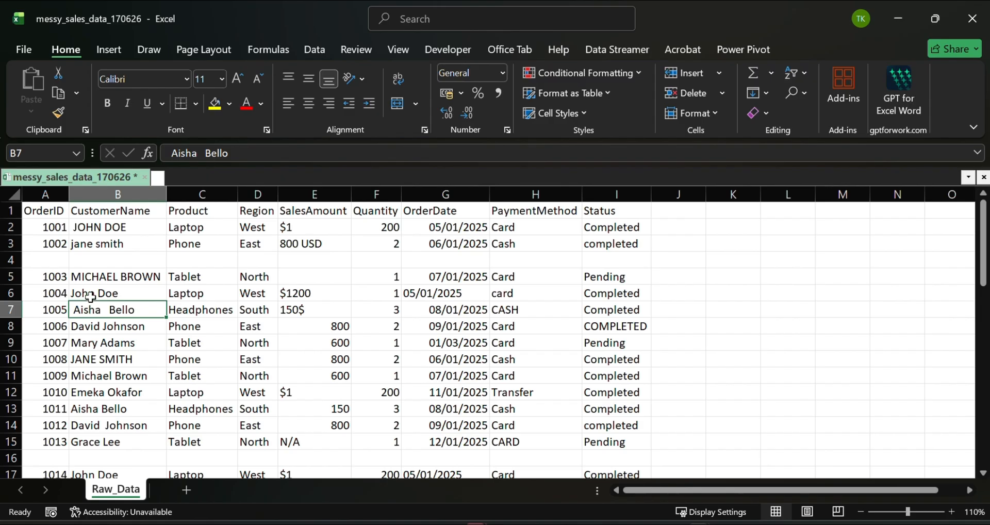
key(ctrl+a)
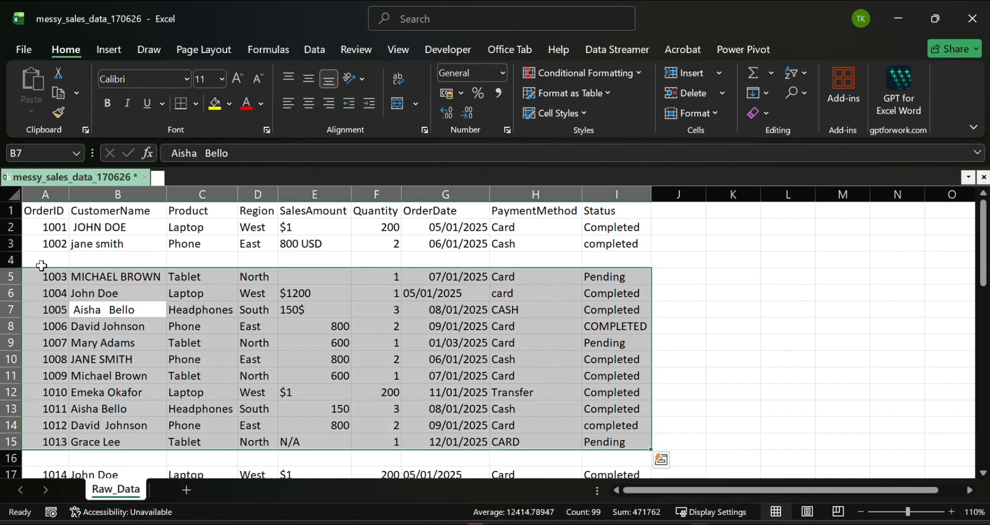
scroll(67, 276, down, 1)
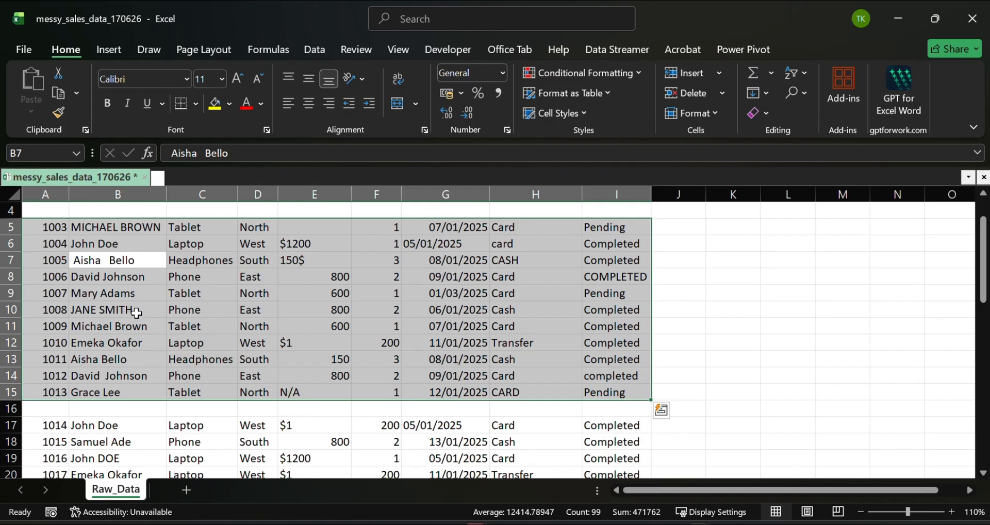
click(212, 343)
scroll(201, 325, up, 1)
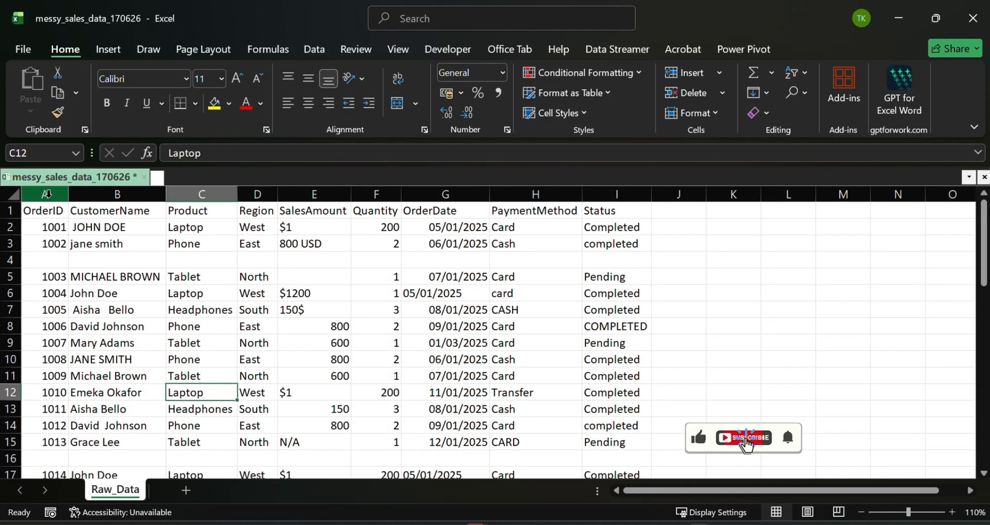
- Select the blank cells in columns A through I with Go To Special and delete their entire sheet rows
click(46, 193)
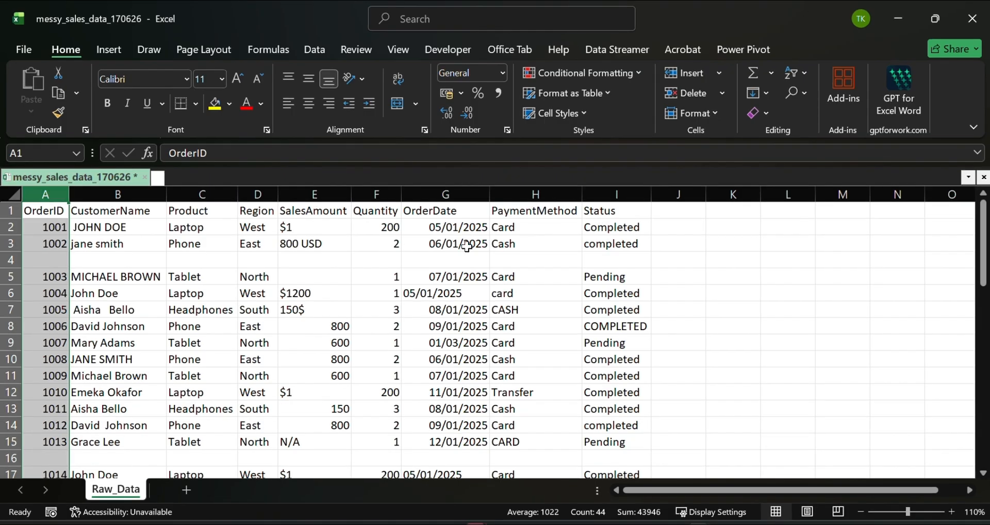
shift+click(598, 196)
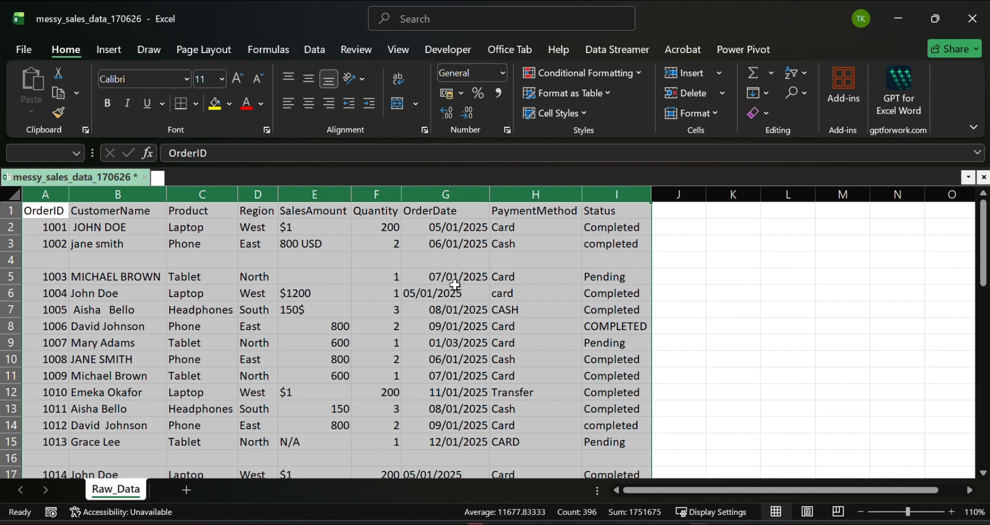
click(800, 93)
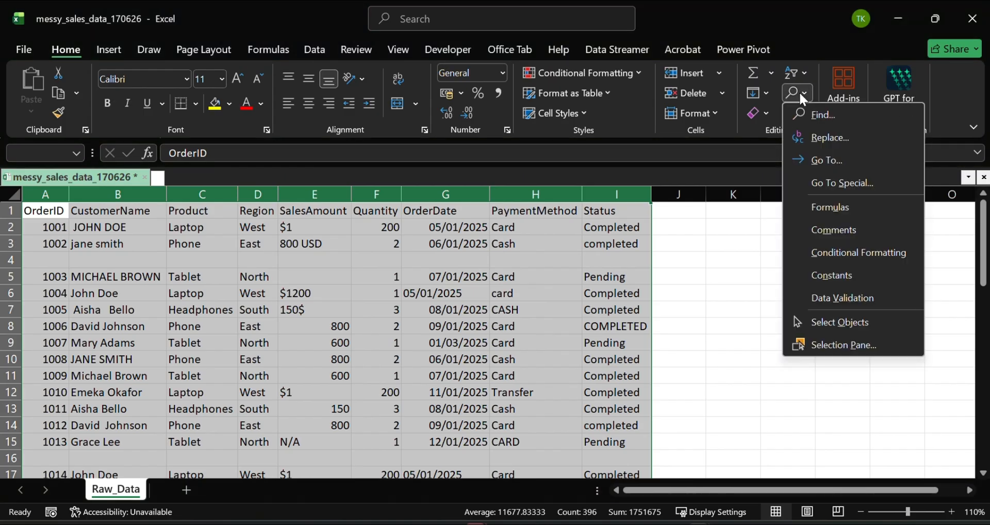
click(839, 185)
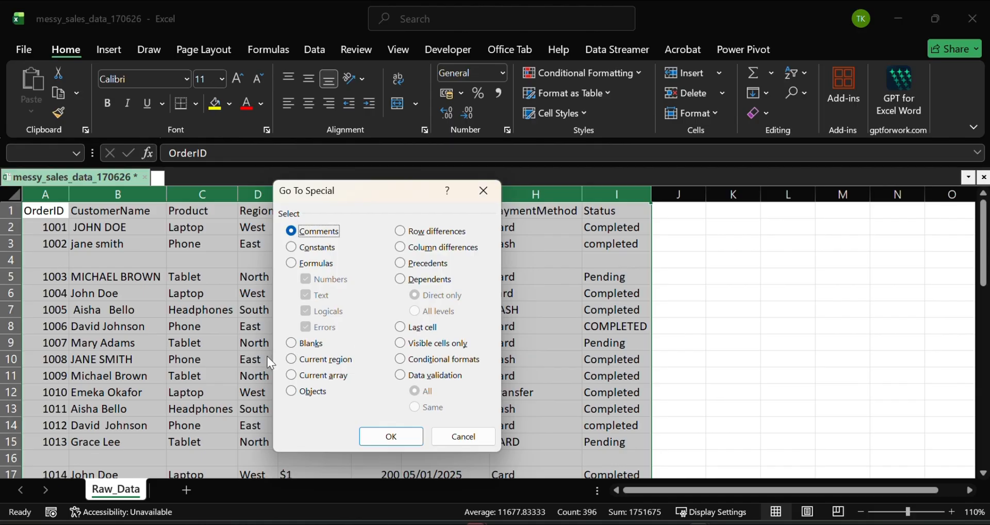
click(291, 344)
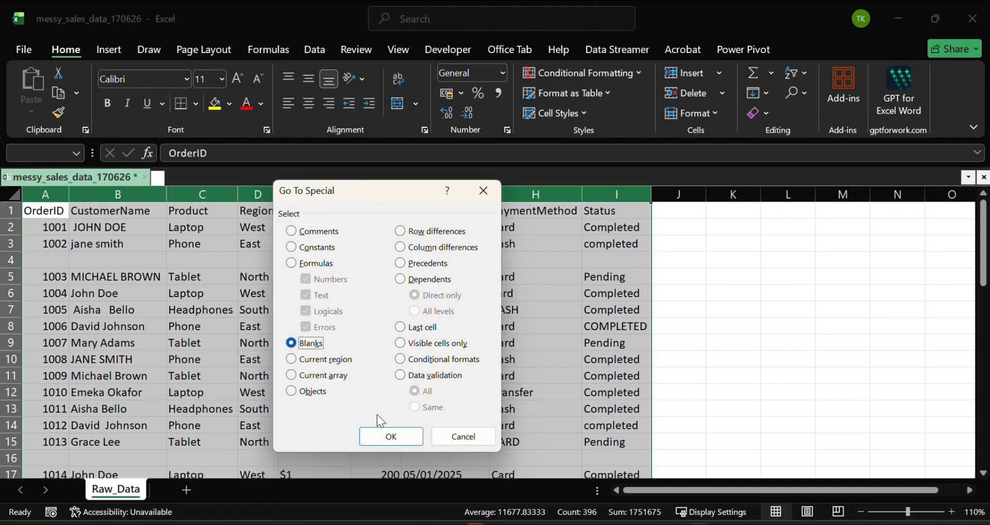
click(391, 437)
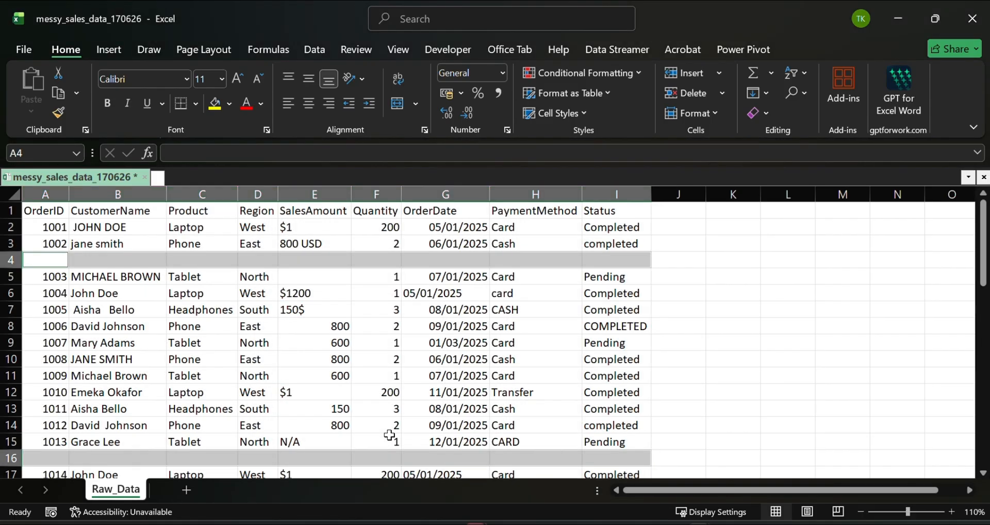
scroll(149, 338, down, 3)
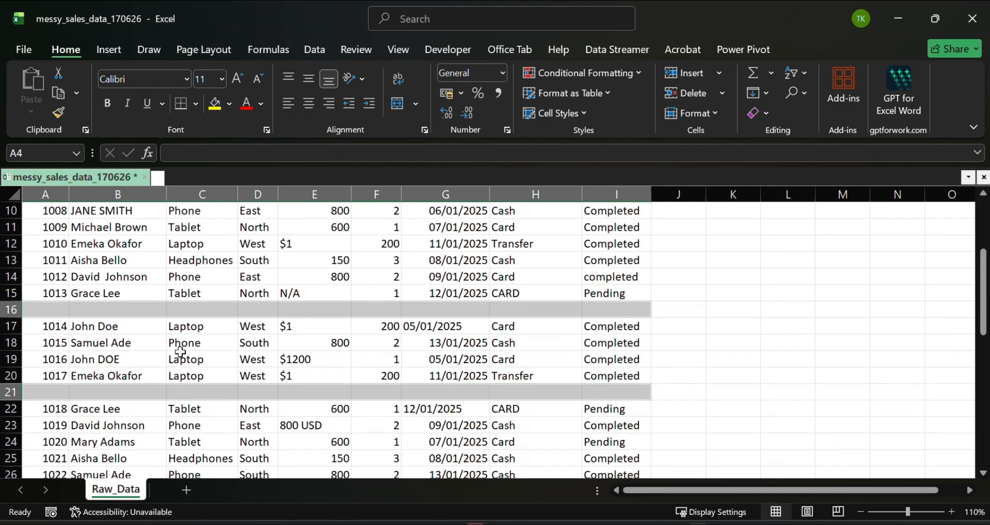
scroll(180, 352, down, 4)
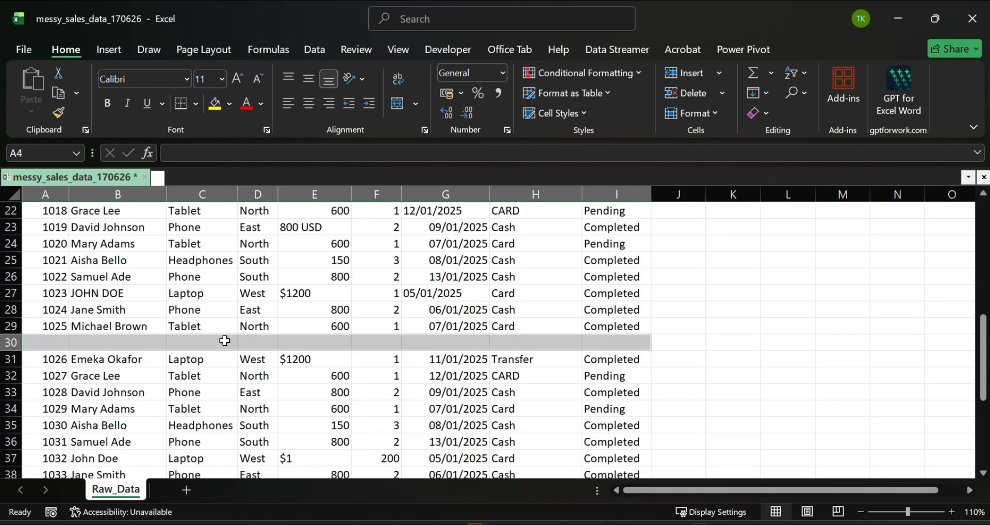
click(721, 97)
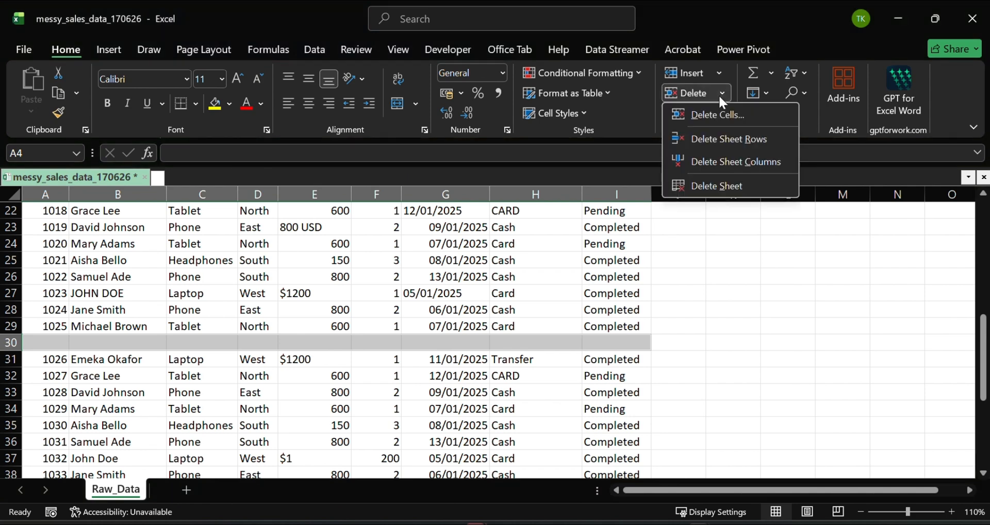
click(722, 140)
scroll(395, 343, up, 1)
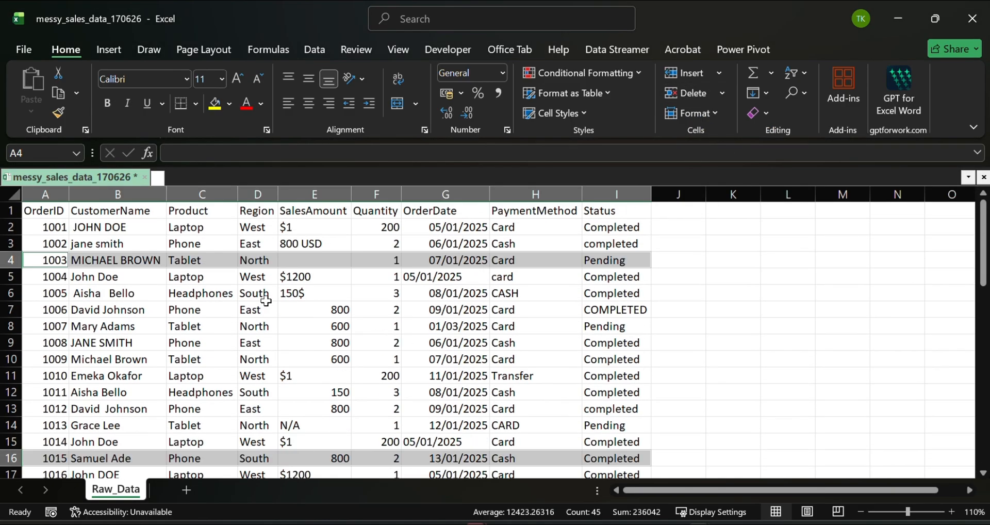
scroll(270, 298, down, 6)
scroll(269, 297, up, 4)
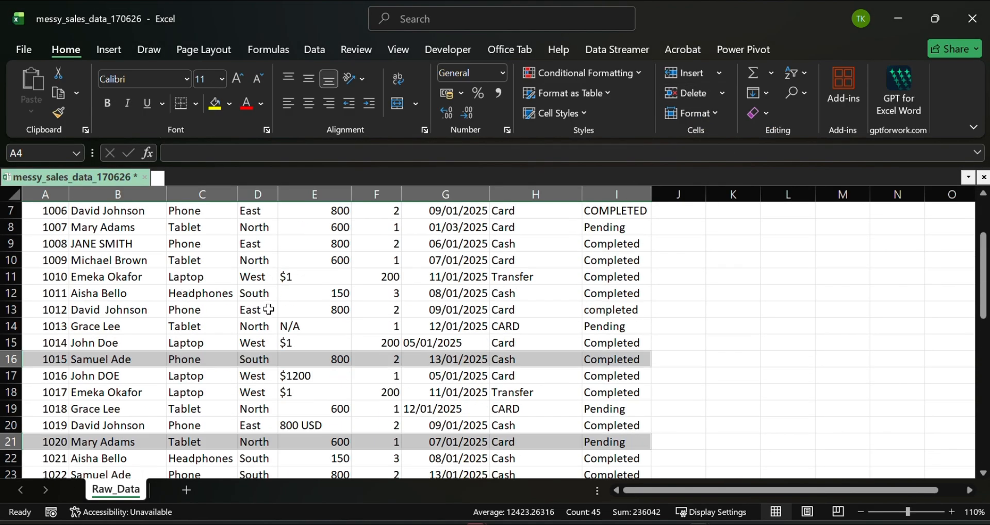
click(268, 310)
scroll(313, 308, up, 2)
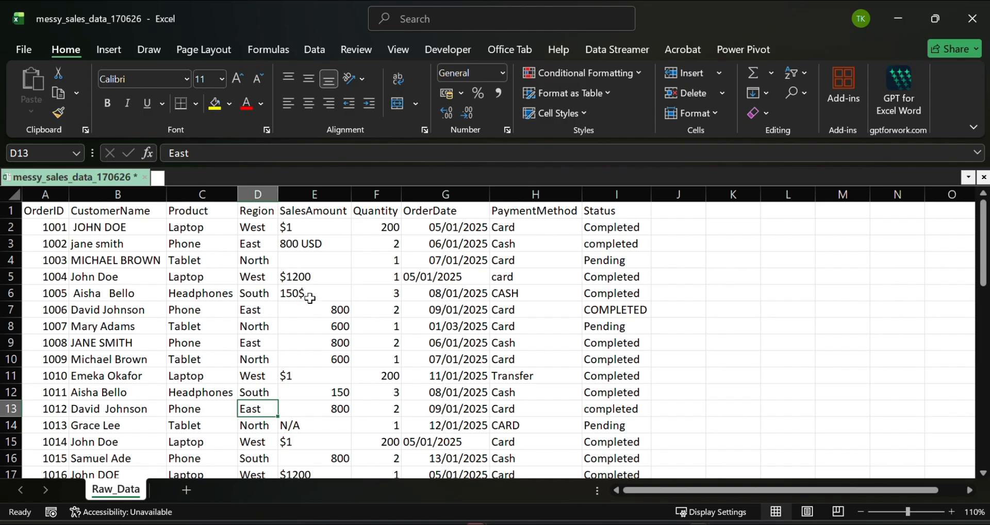
- Remove duplicate records from the whole data range, comparing all columns and treating the first row as headers
scroll(178, 312, down, 14)
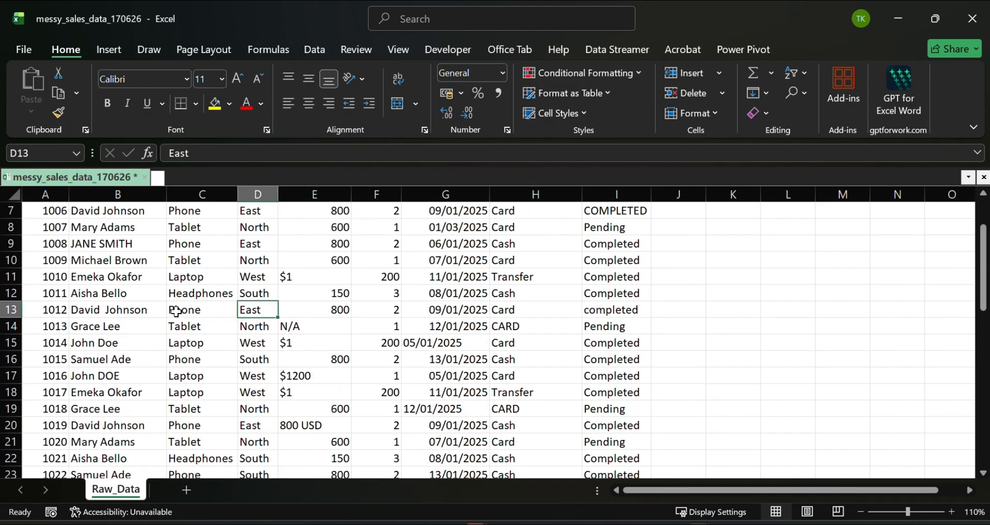
scroll(177, 312, up, 10)
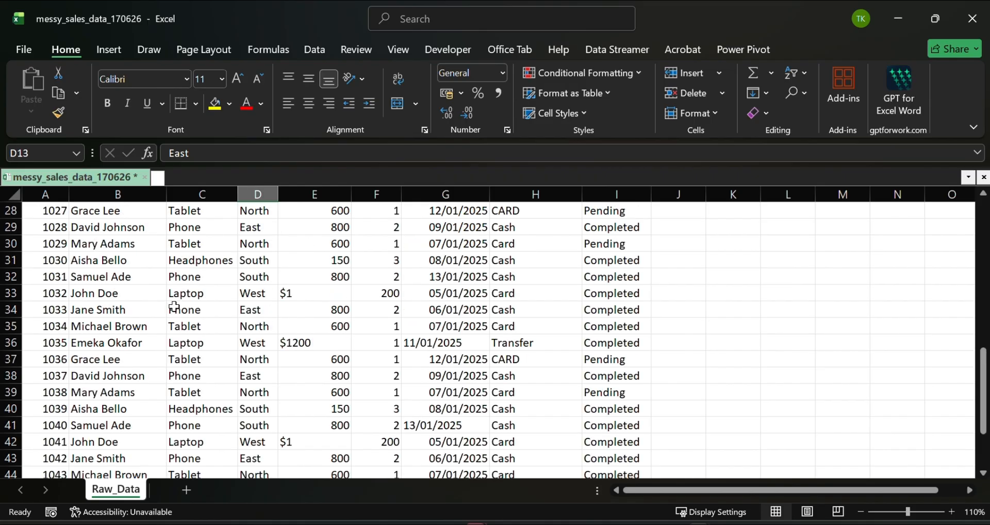
click(61, 309)
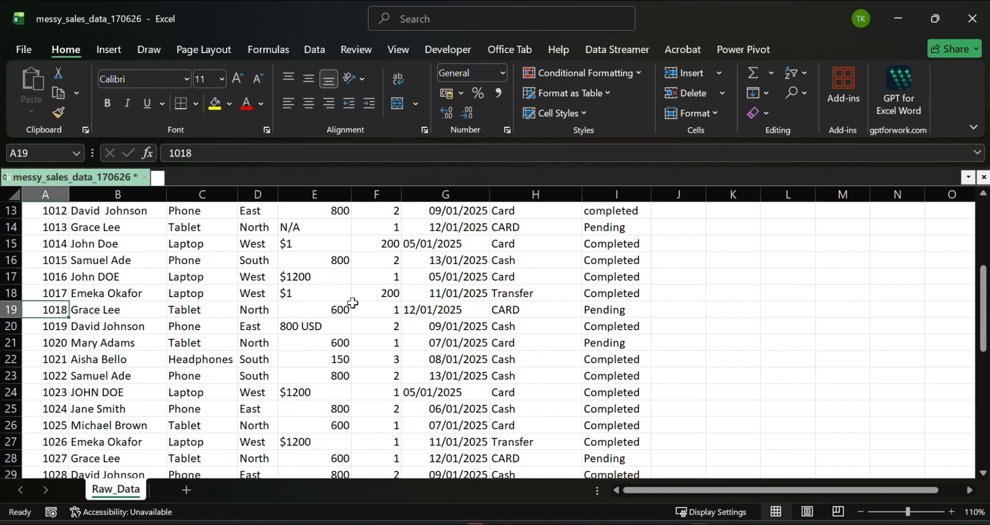
key(ctrl+a)
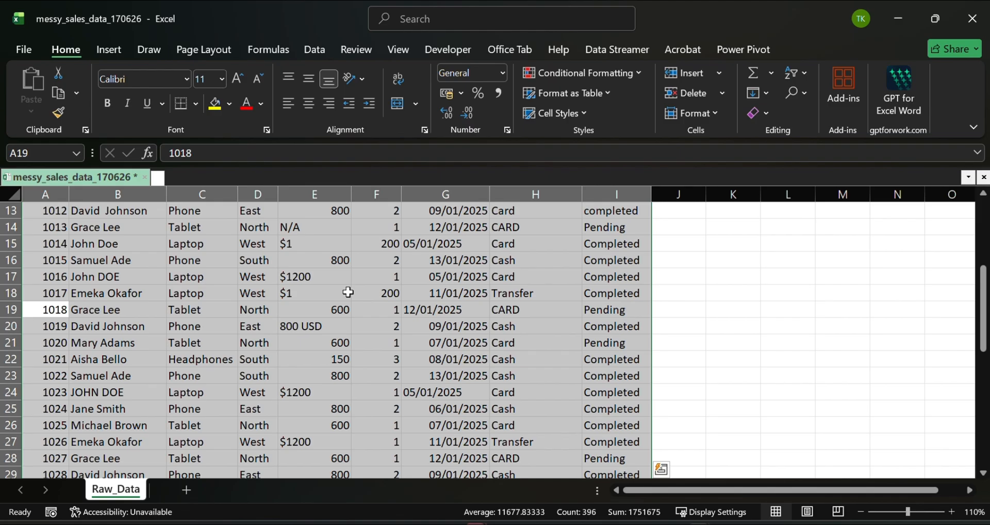
click(313, 51)
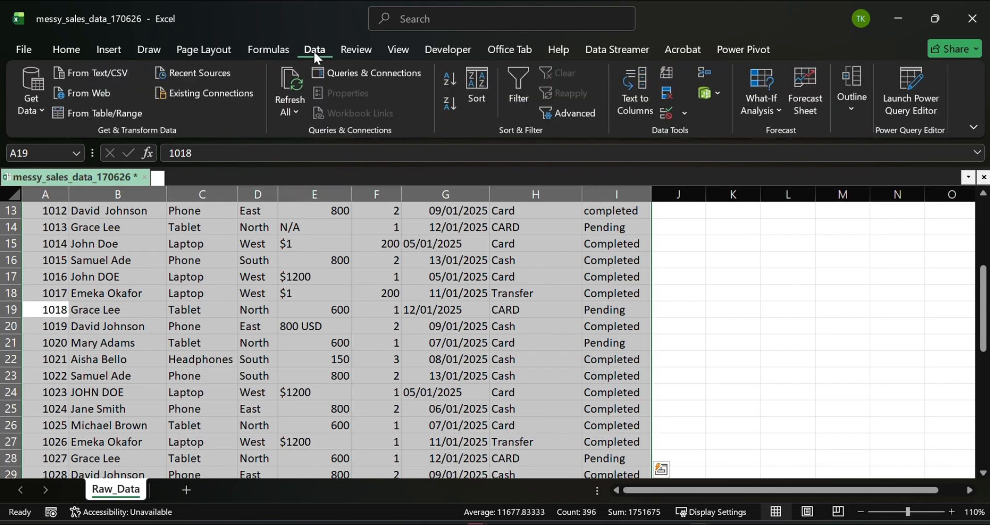
click(666, 95)
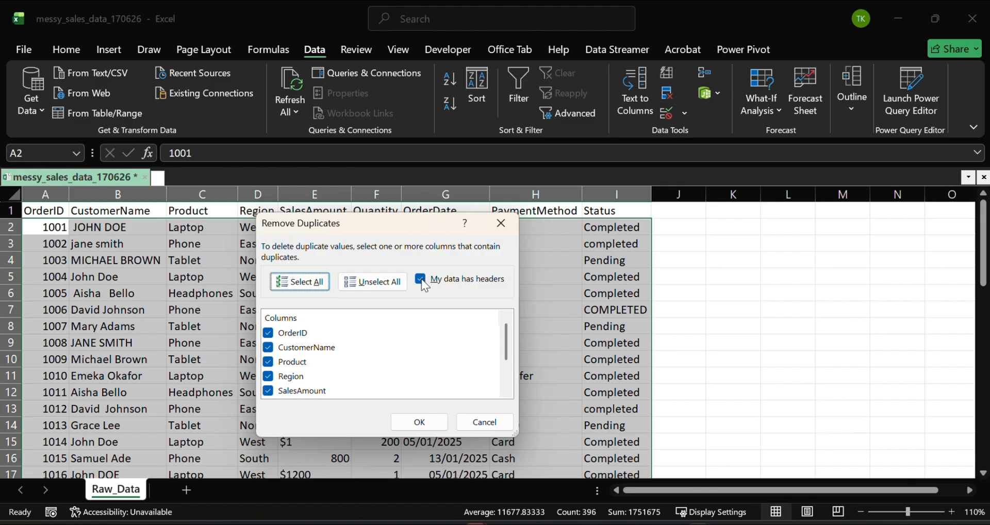
click(420, 422)
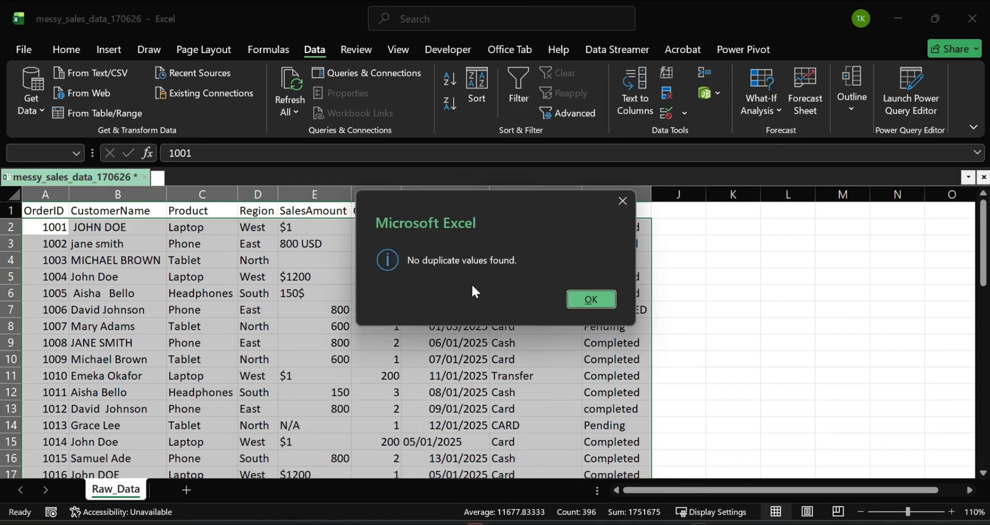
click(589, 300)
scroll(315, 342, down, 3)
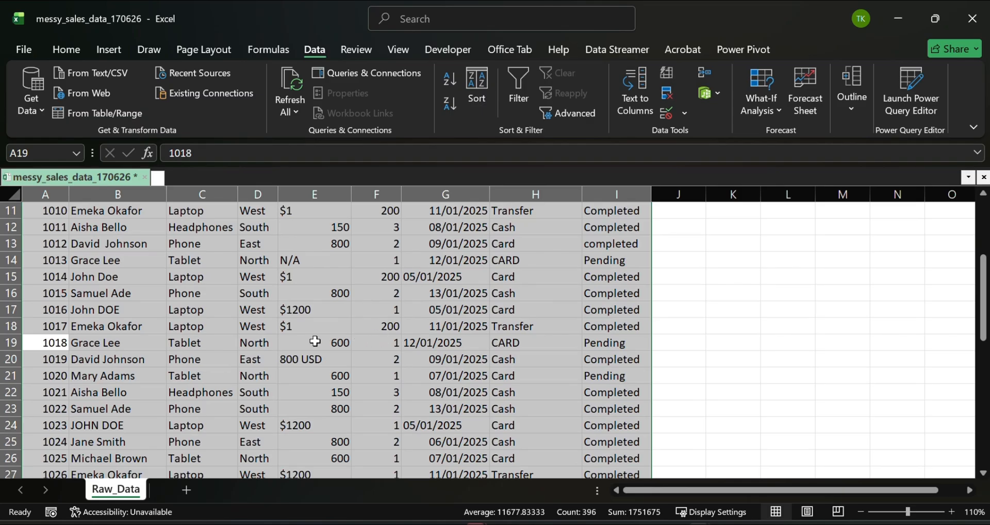
click(230, 343)
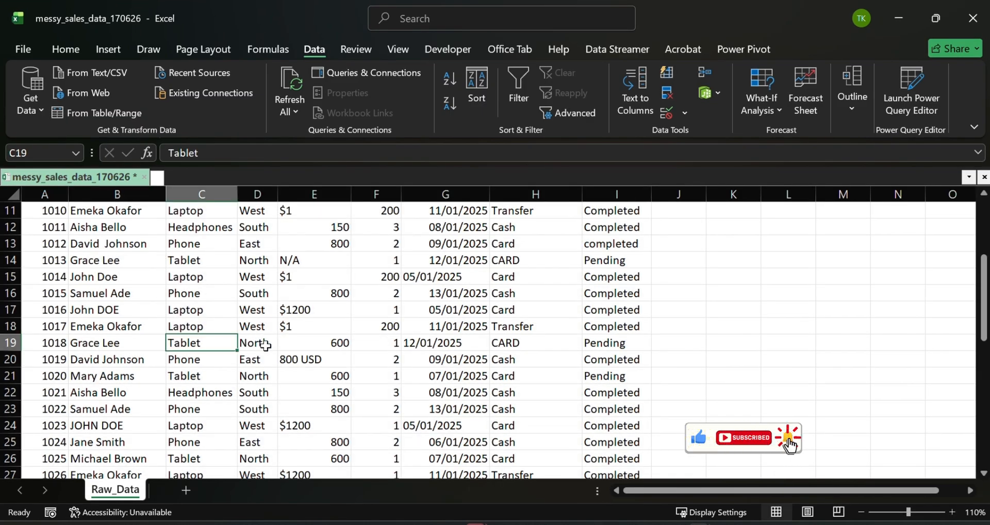
- Insert an empty column between the CustomerName and Product columns
scroll(266, 345, up, 3)
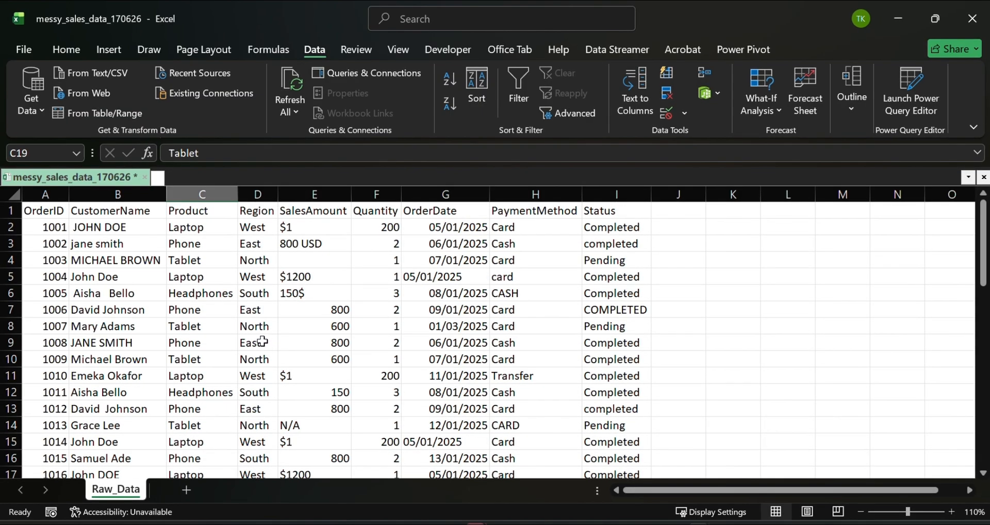
scroll(78, 342, down, 10)
scroll(95, 340, up, 5)
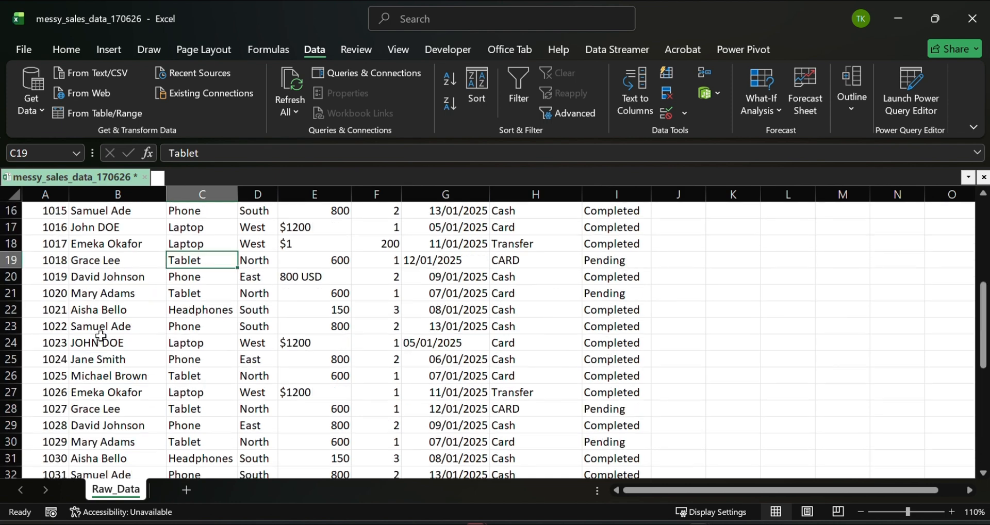
scroll(101, 336, up, 5)
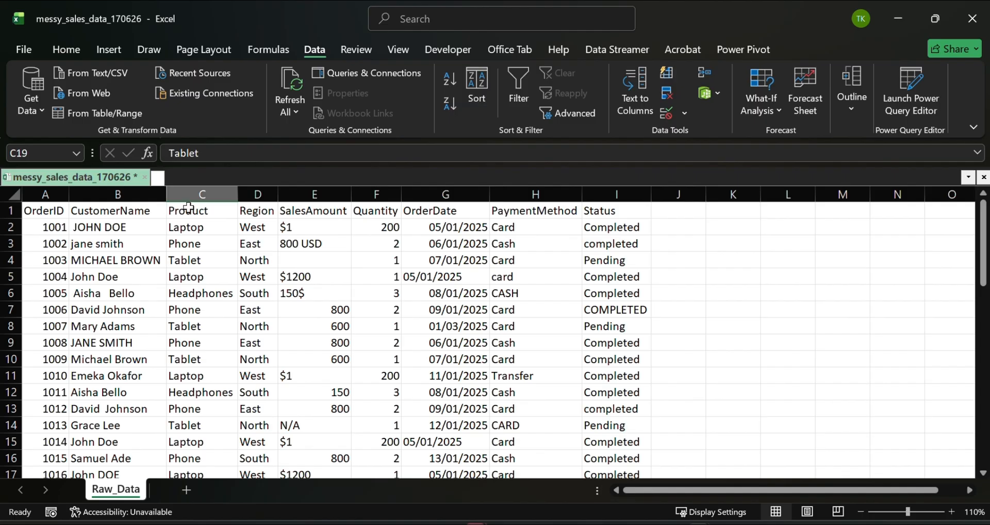
right_click(201, 196)
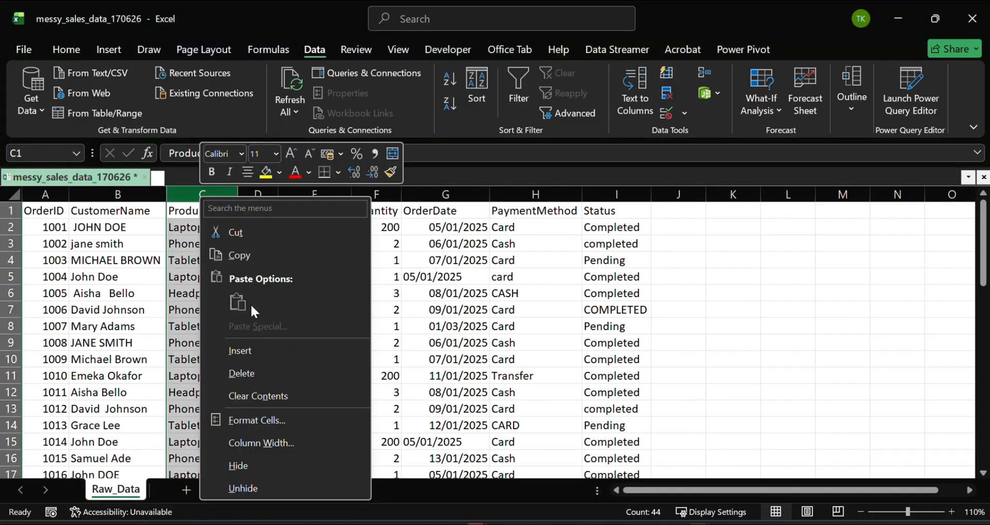
click(249, 351)
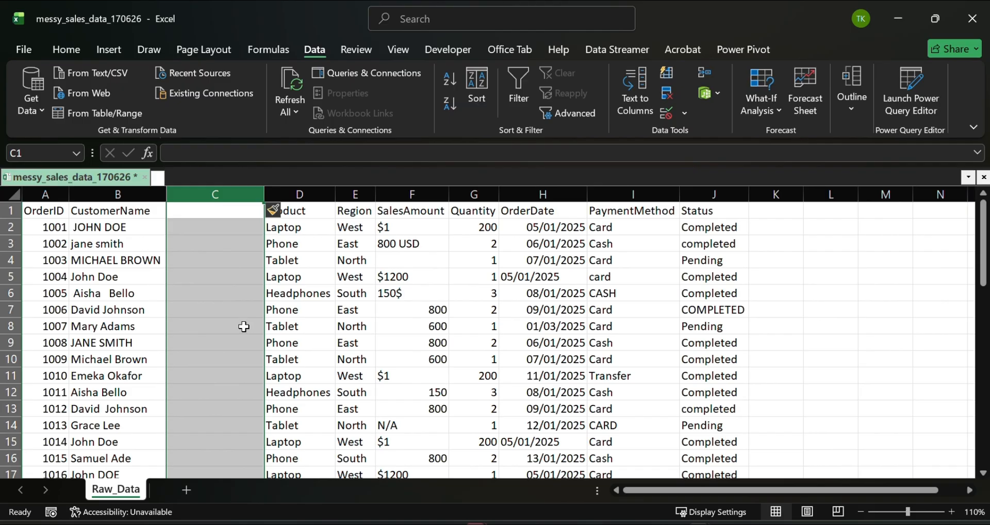
- Enter the formula =PROPER(B2) in cell C2 to convert the first customer name to proper case
click(214, 224)
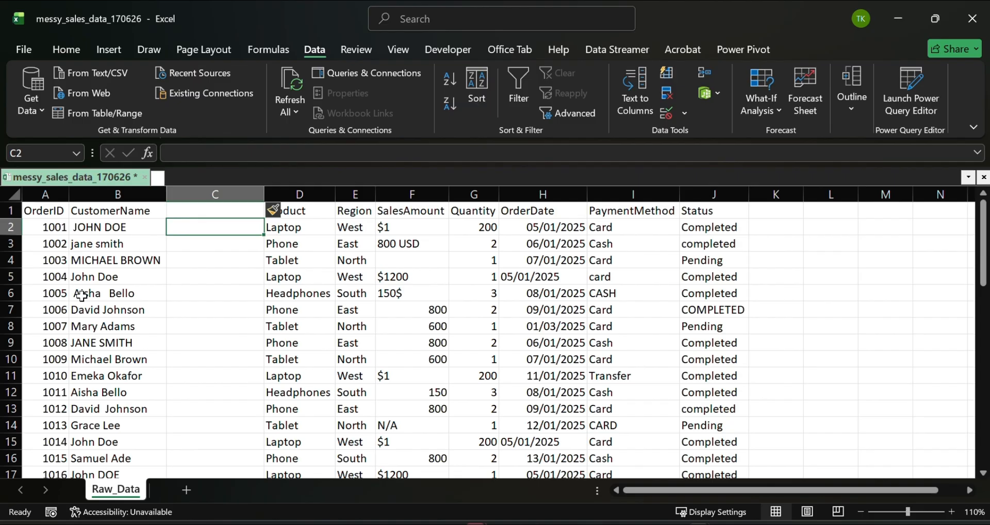
double_click(187, 232)
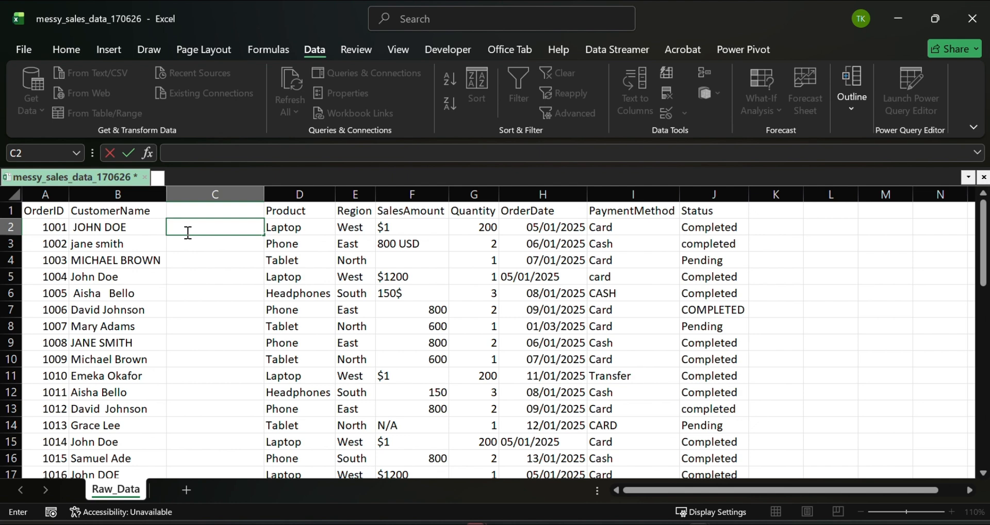
text(=prop)
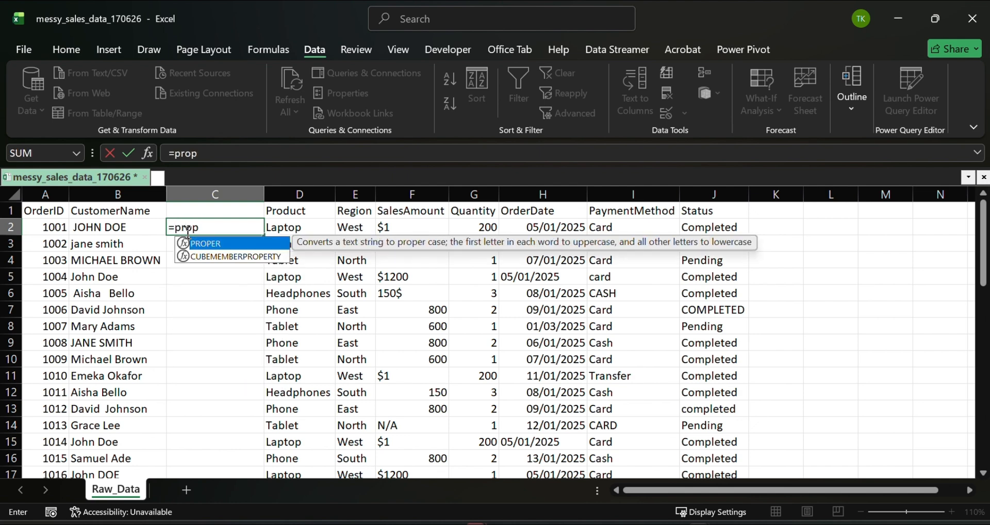
text(e)
key(Tab)
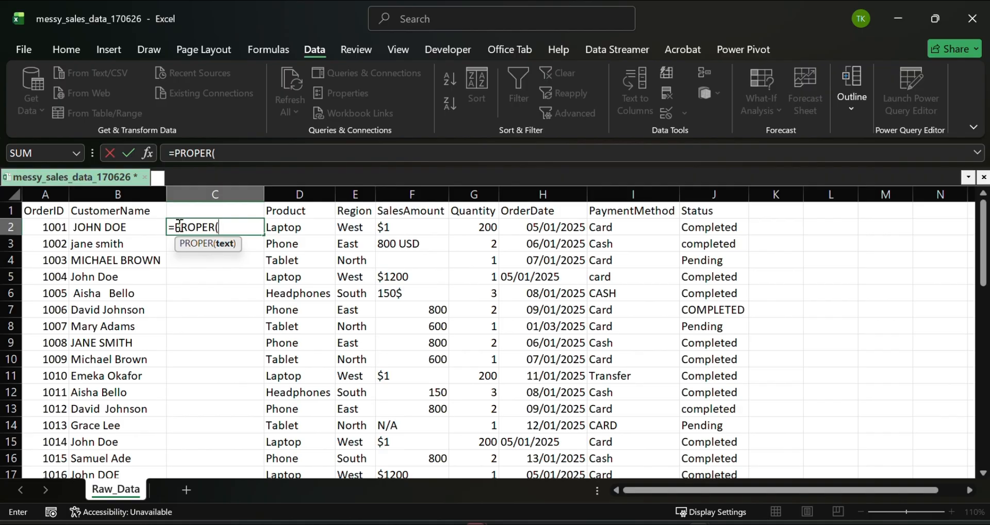
click(129, 228)
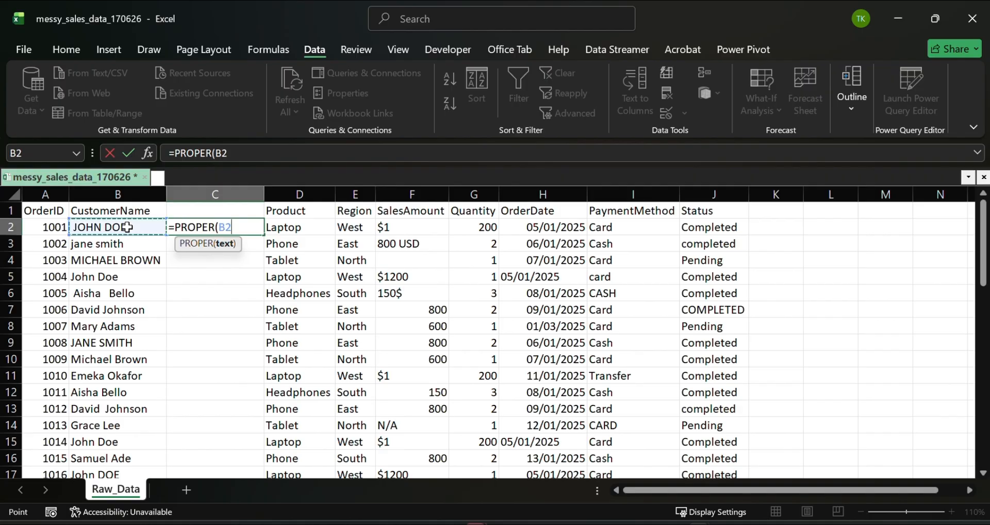
text())
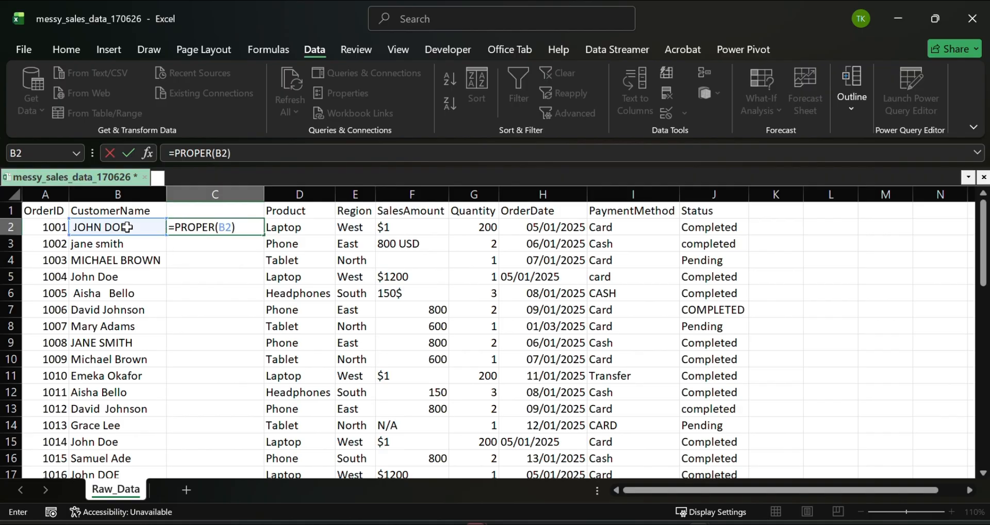
key(Return)
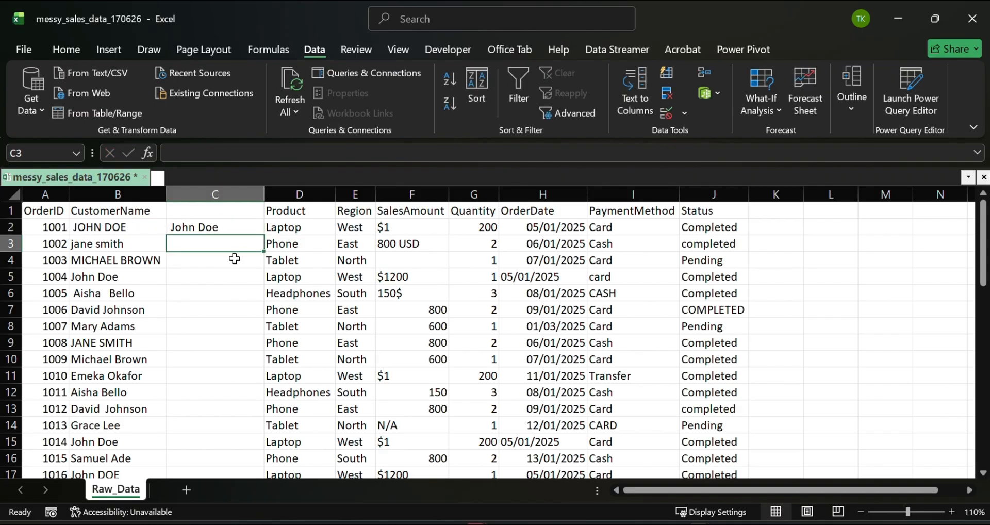
- Fill the PROPER formula from C2 down through the last order record and check the converted names
click(192, 227)
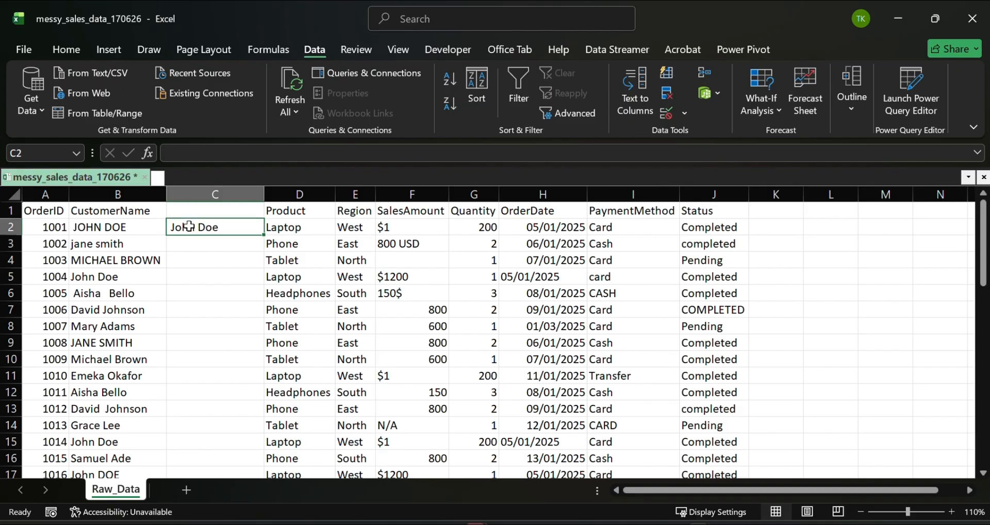
double_click(263, 235)
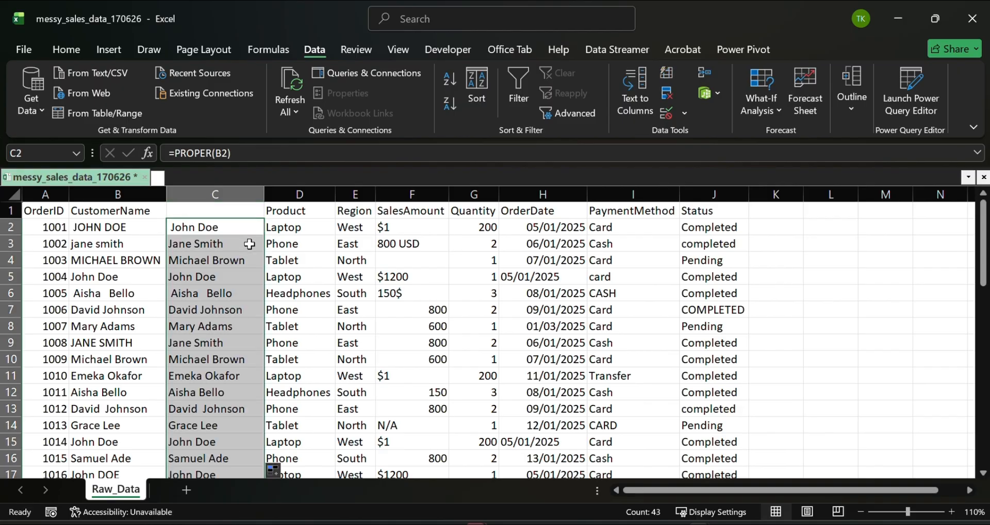
scroll(250, 244, down, 6)
scroll(250, 244, down, 5)
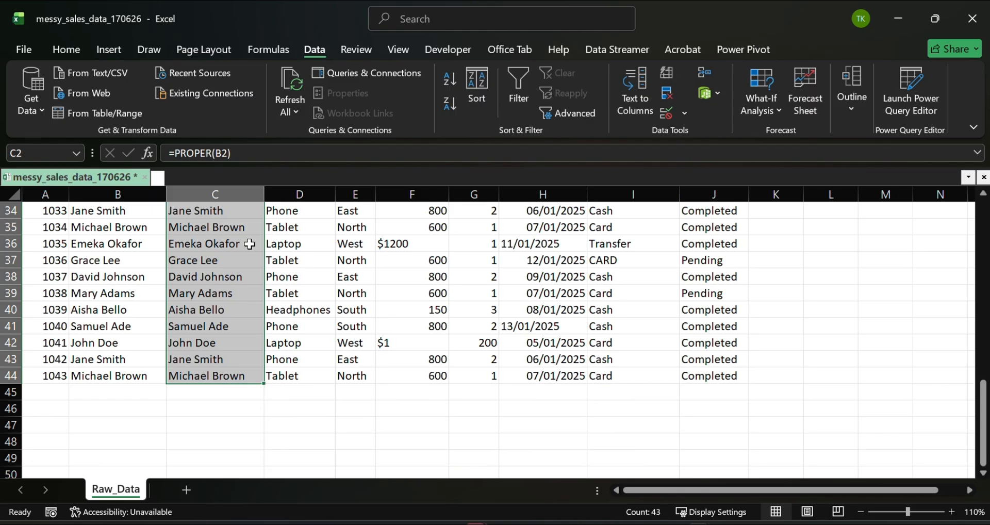
scroll(250, 243, up, 9)
scroll(249, 240, up, 2)
click(218, 261)
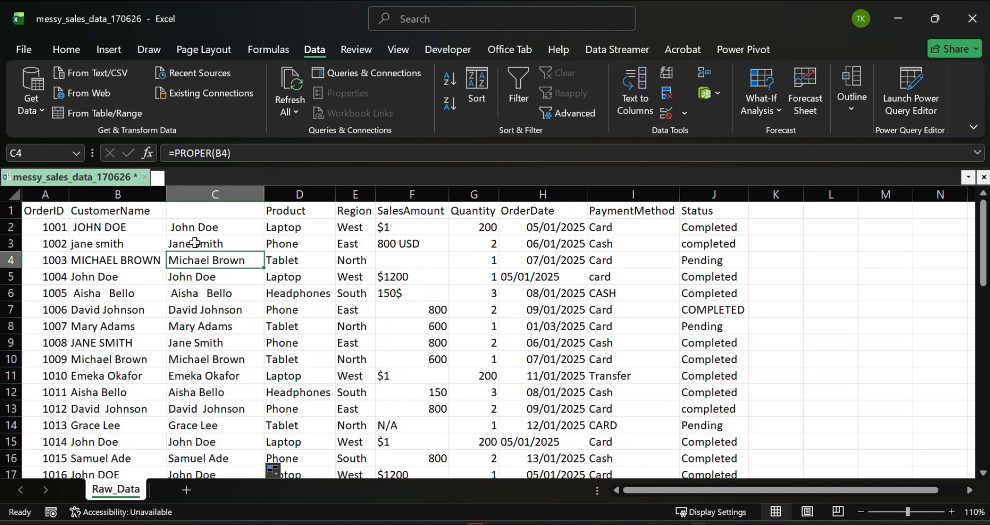
- Wrap the formula in C2 with TRIM so that it reads =TRIM(PROPER(B2))
click(184, 229)
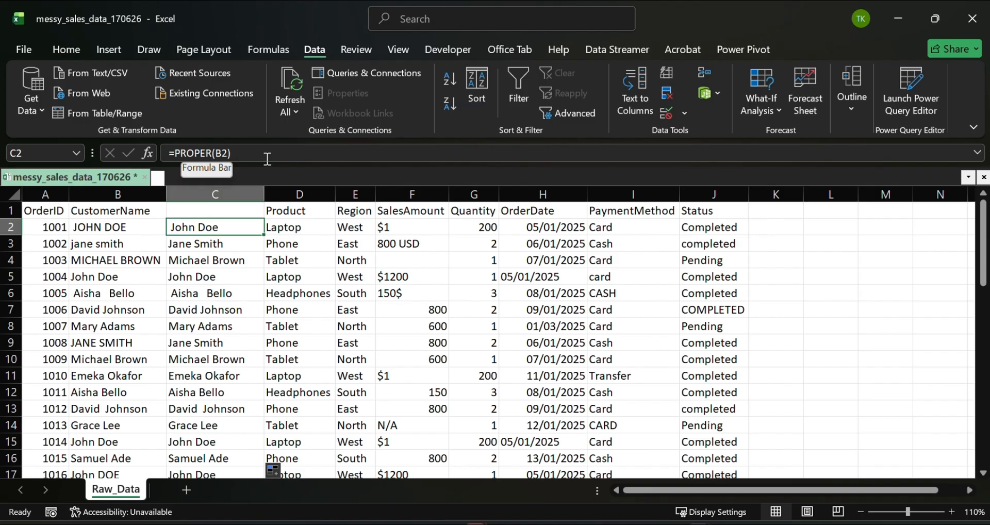
double_click(209, 228)
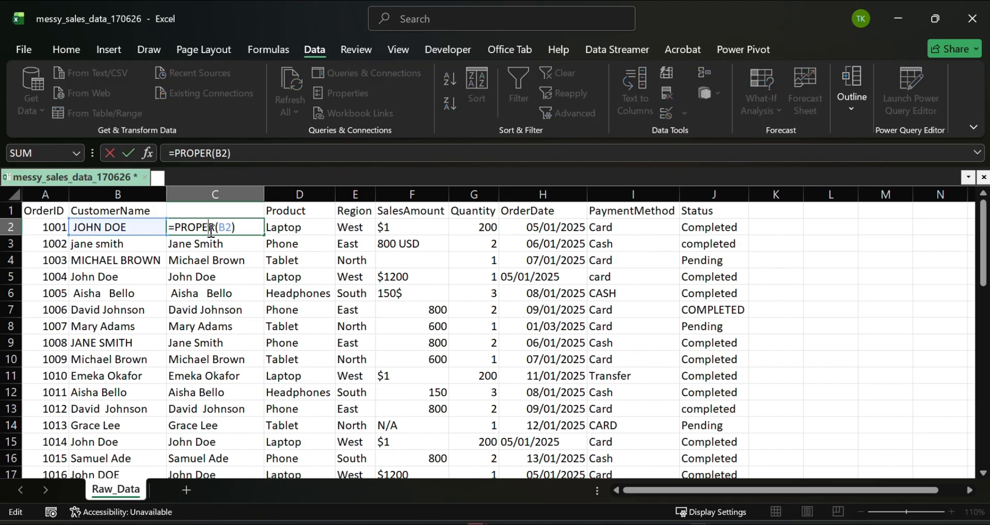
click(176, 227)
text(Trim)
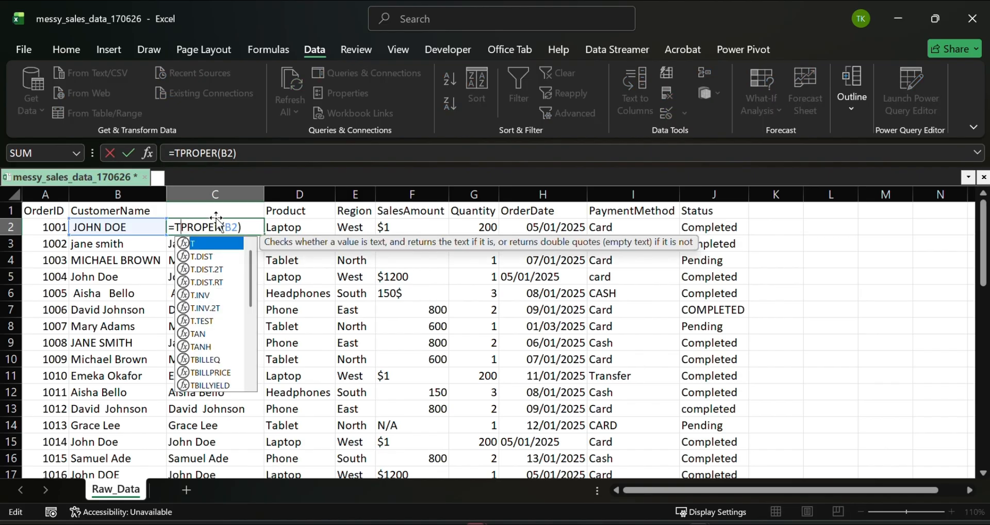
key(Tab)
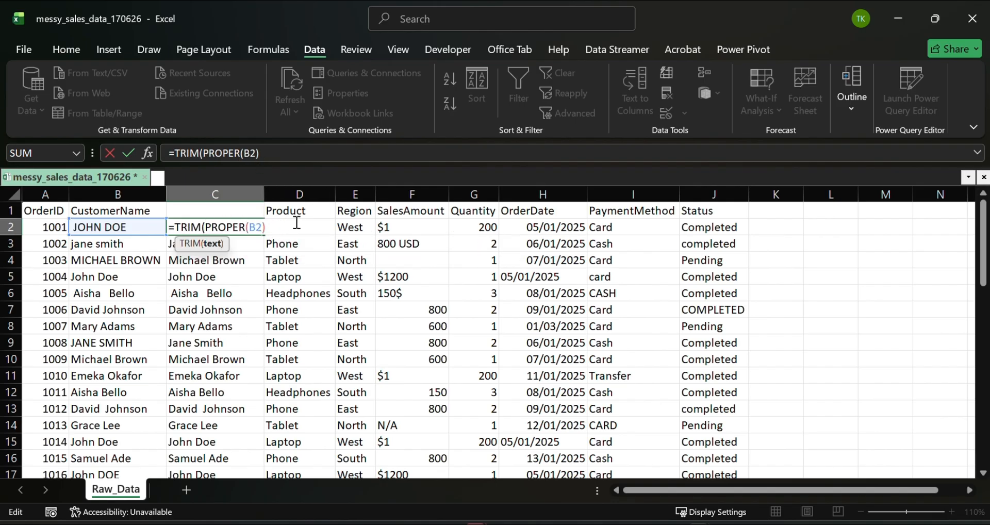
text())
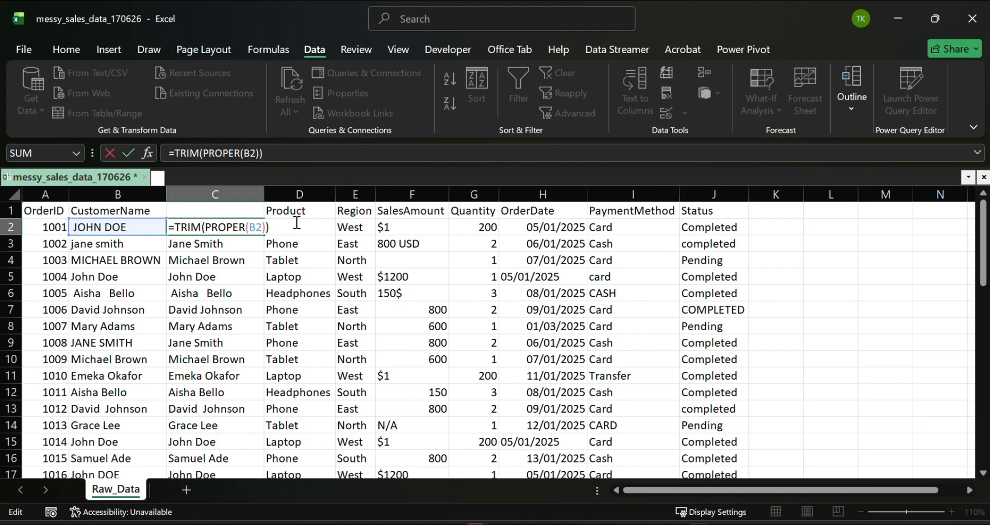
key(Return)
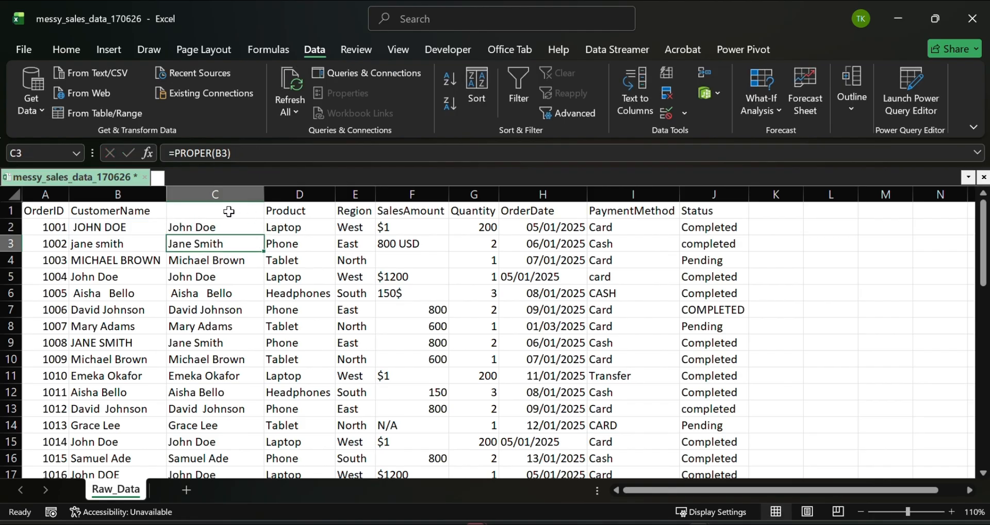
- Fill the TRIM and PROPER formula from C2 down through the last order record and check the cleaned names
click(205, 224)
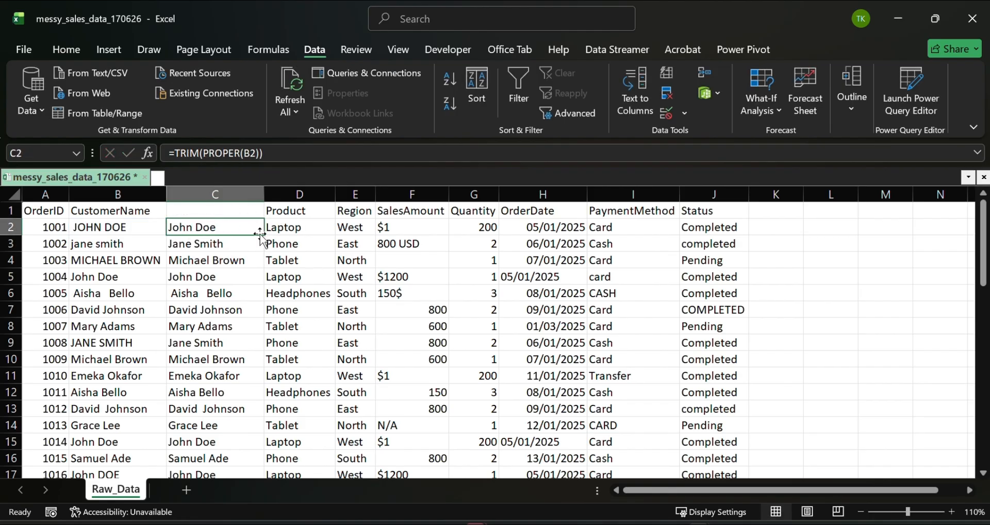
double_click(264, 234)
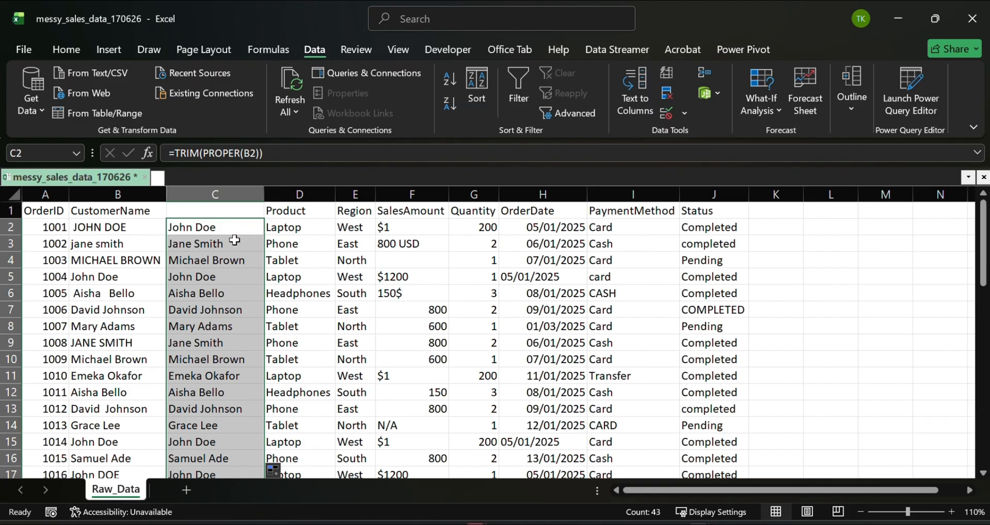
scroll(227, 264, down, 9)
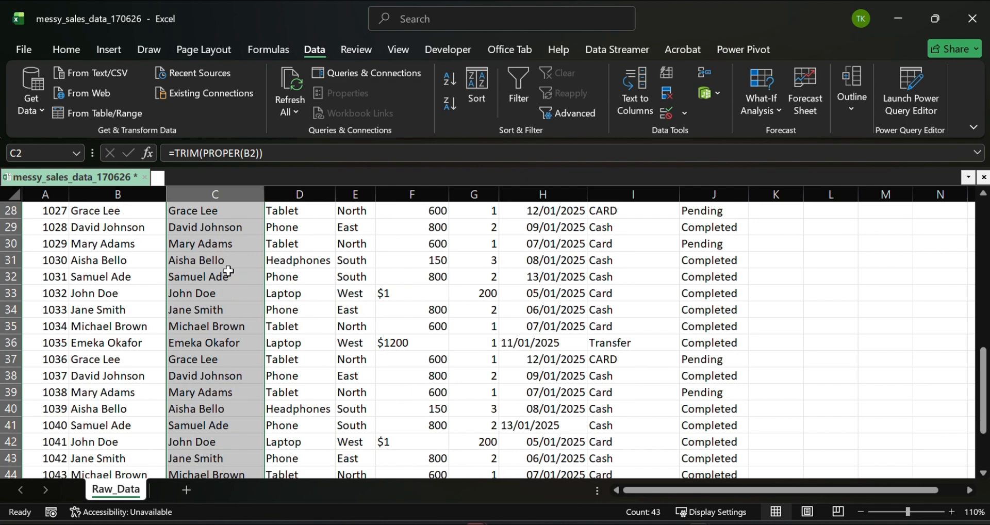
scroll(222, 260, up, 9)
click(217, 260)
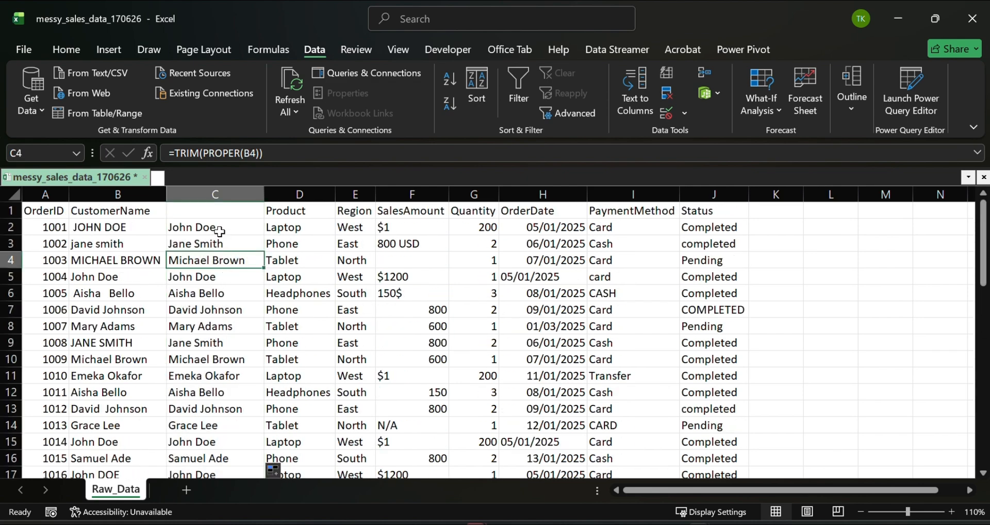
- Copy the cleaned names from C2 down to the last record and paste them as values over CustomerName from B2
click(221, 227)
key(ctrl+shift+Down)
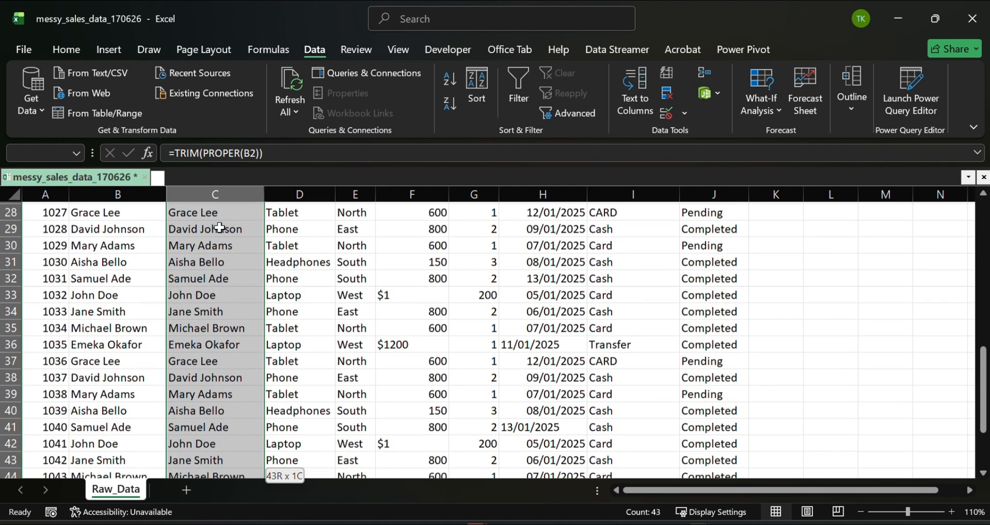
key(ctrl+c)
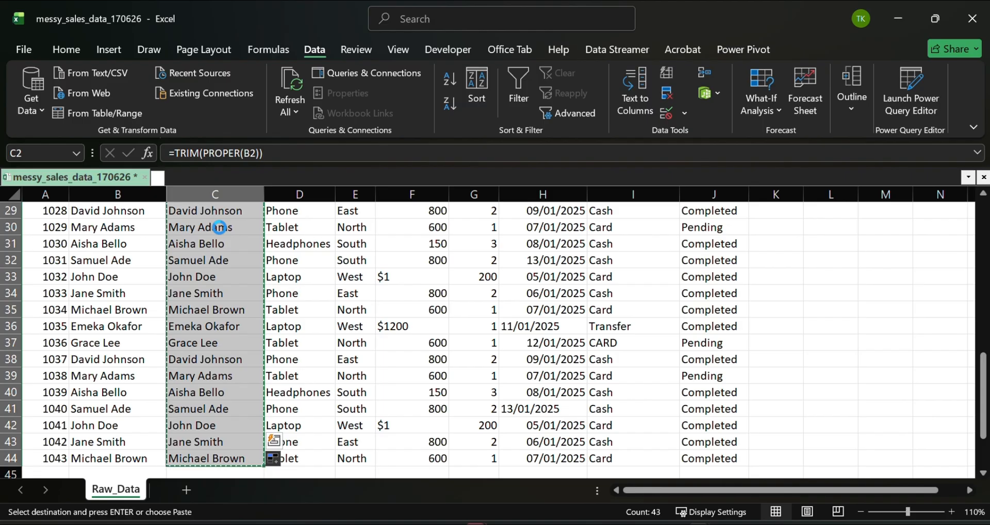
scroll(103, 222, up, 9)
click(94, 226)
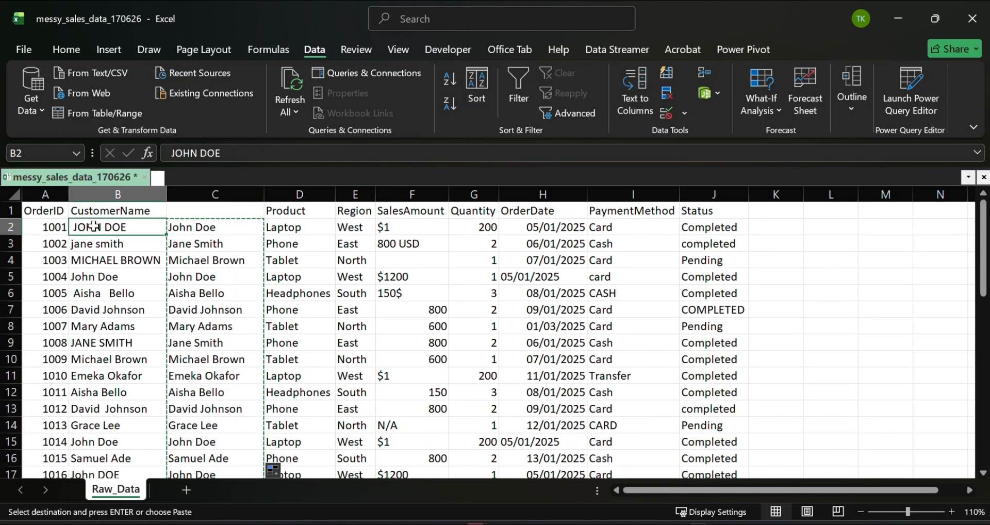
click(77, 51)
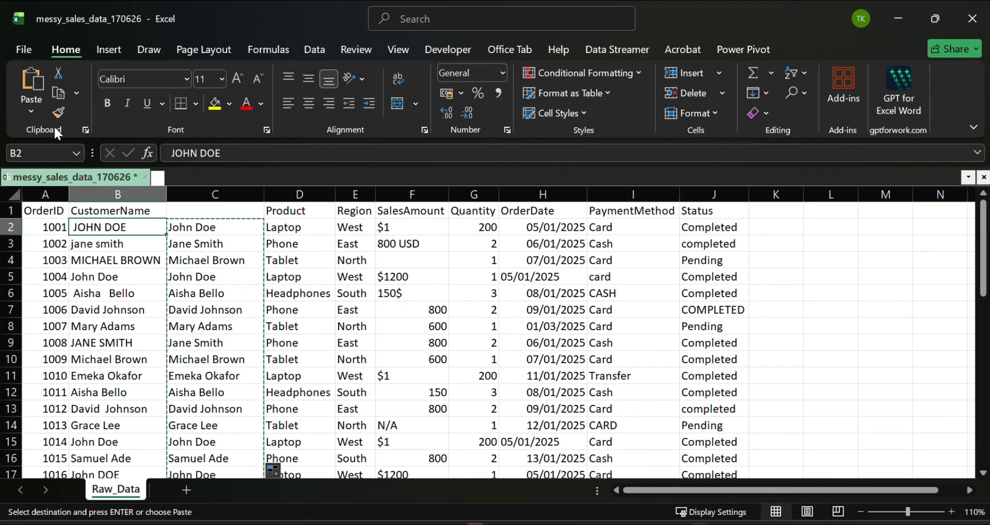
click(32, 112)
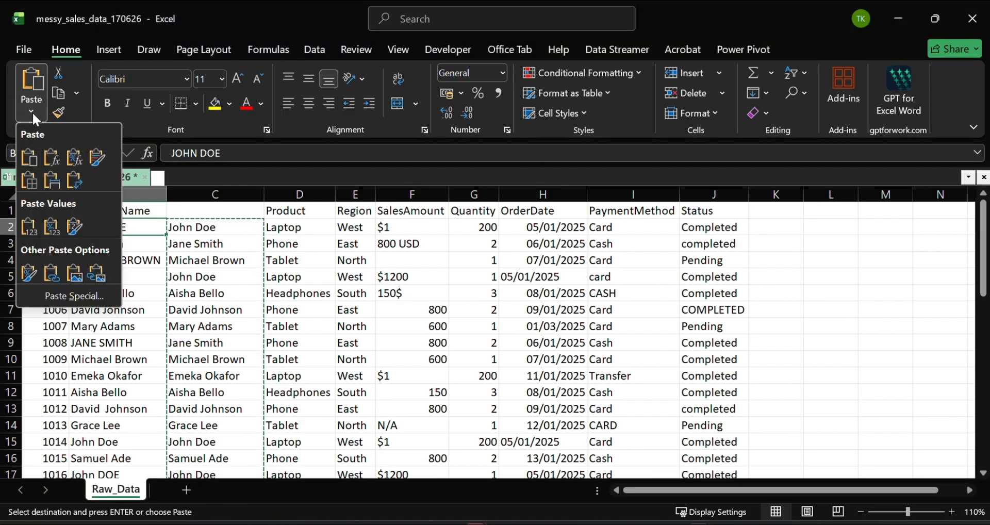
click(30, 226)
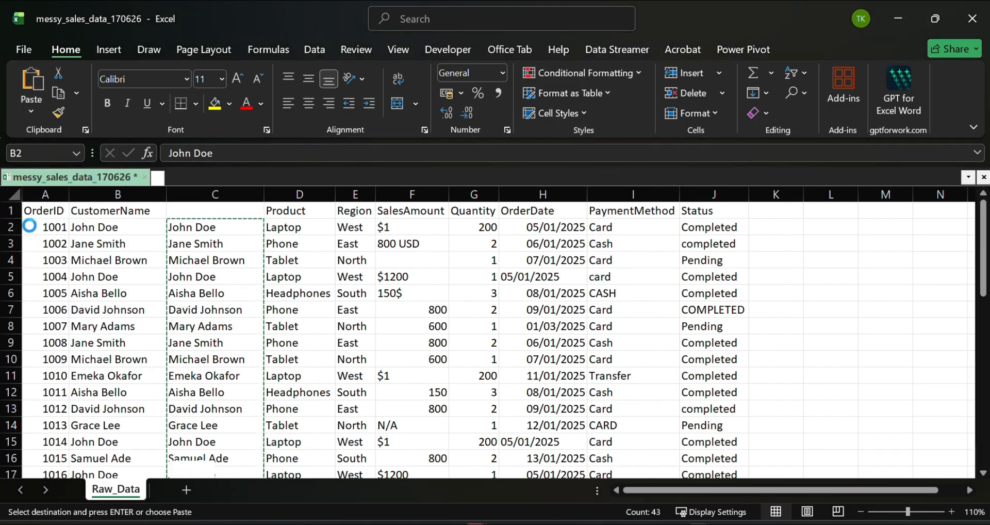
click(245, 272)
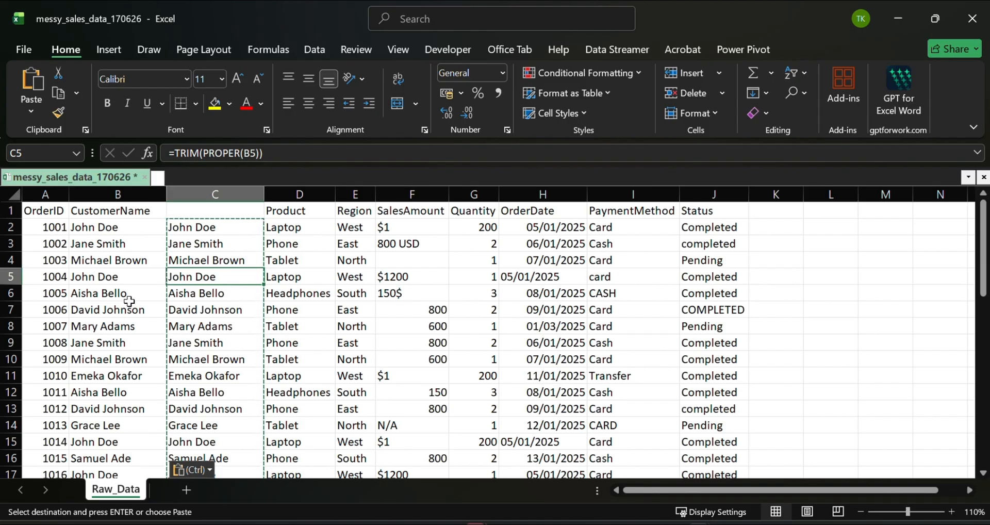
scroll(192, 274, down, 1)
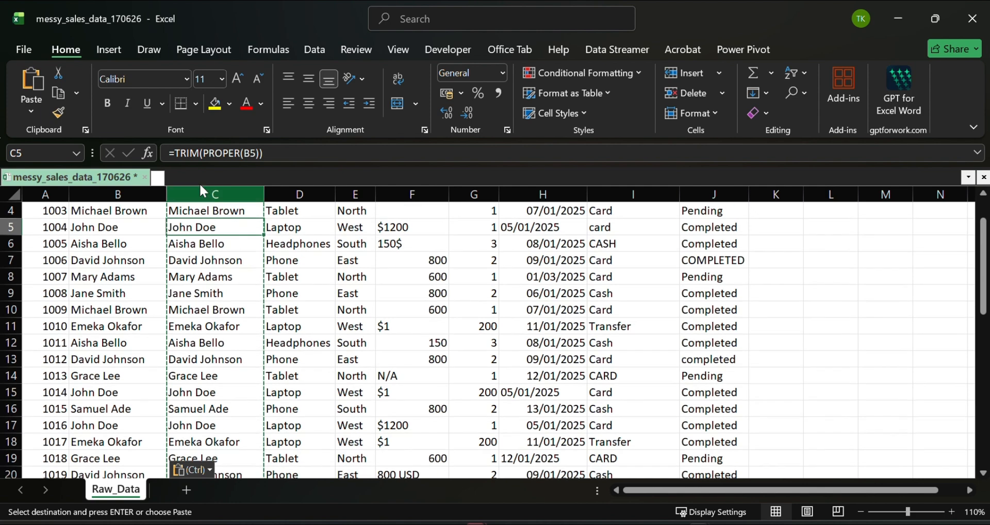
- Delete the helper column C containing the TRIM and PROPER formulas and look over the remaining table
scroll(200, 217, up, 1)
click(206, 195)
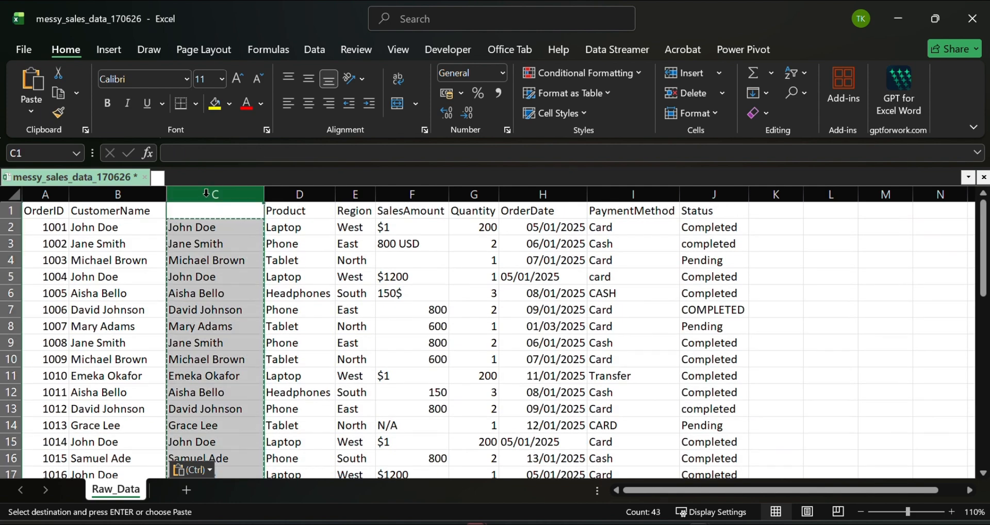
key(Escape)
key(ctrl+minus)
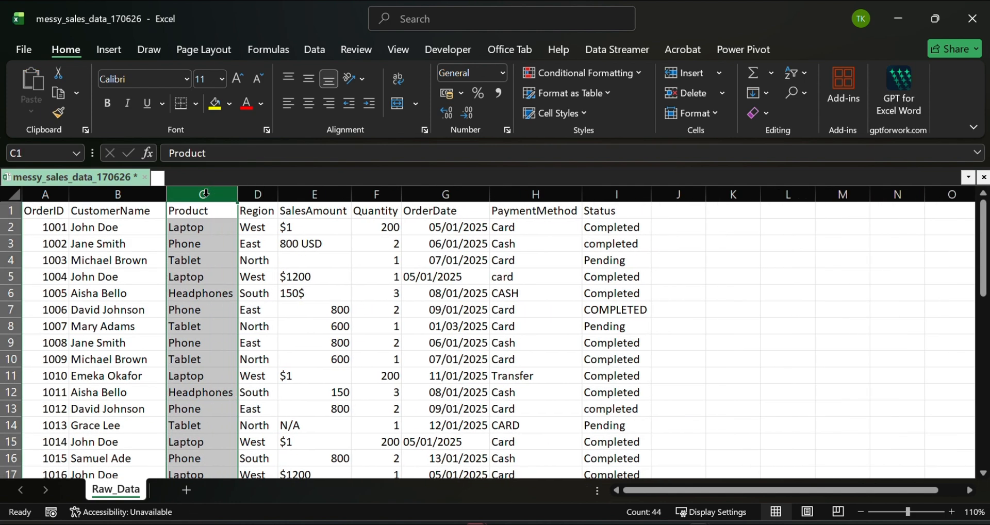
click(191, 274)
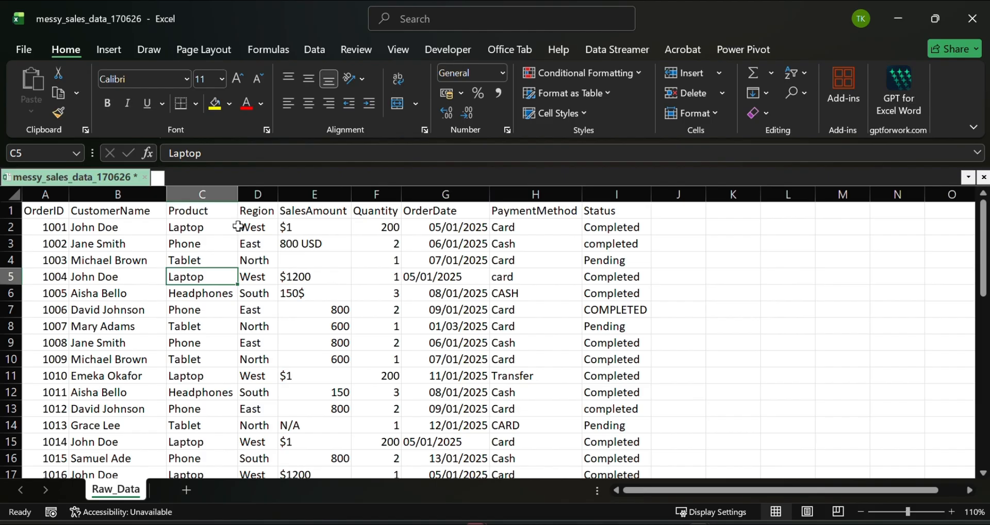
scroll(322, 294, down, 3)
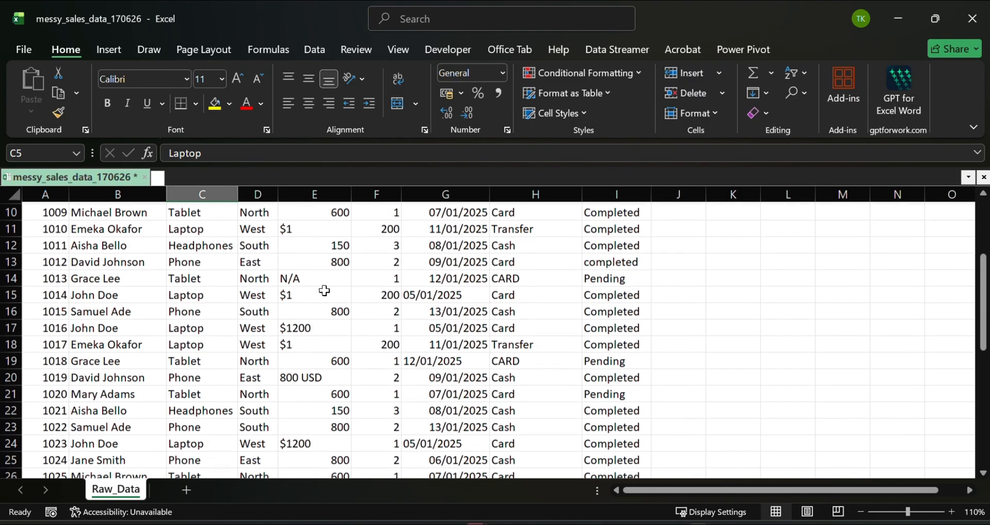
scroll(324, 291, up, 3)
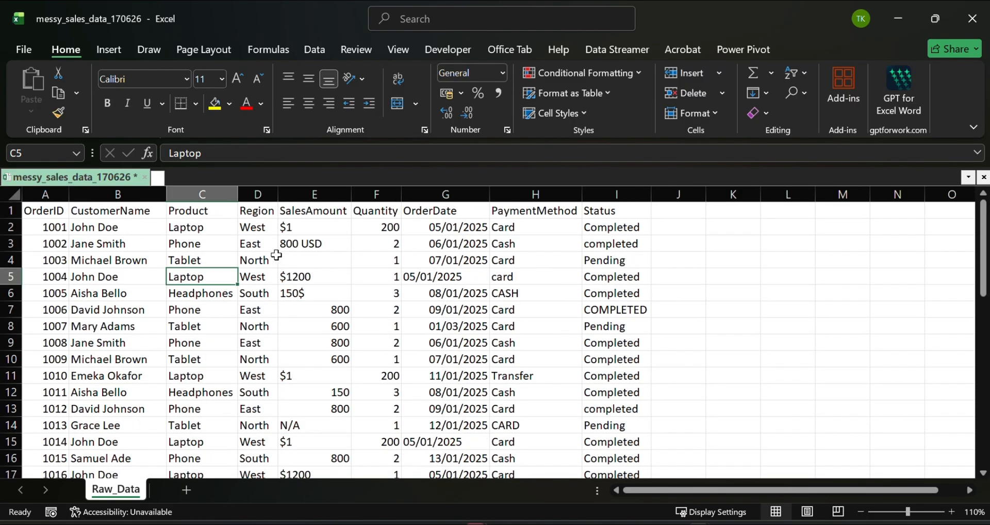
- Add filters to the header row and check the distinct values listed for Product and Region
click(209, 211)
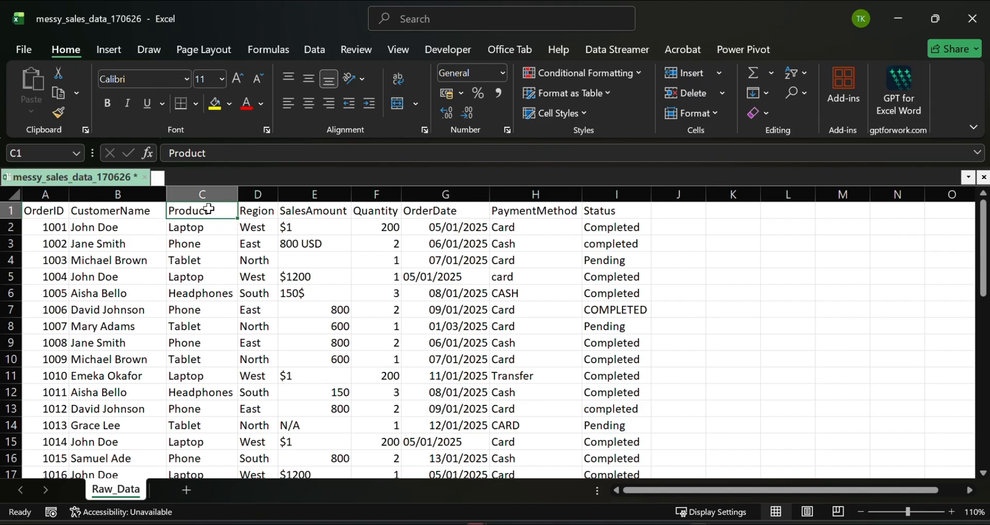
click(804, 76)
click(823, 164)
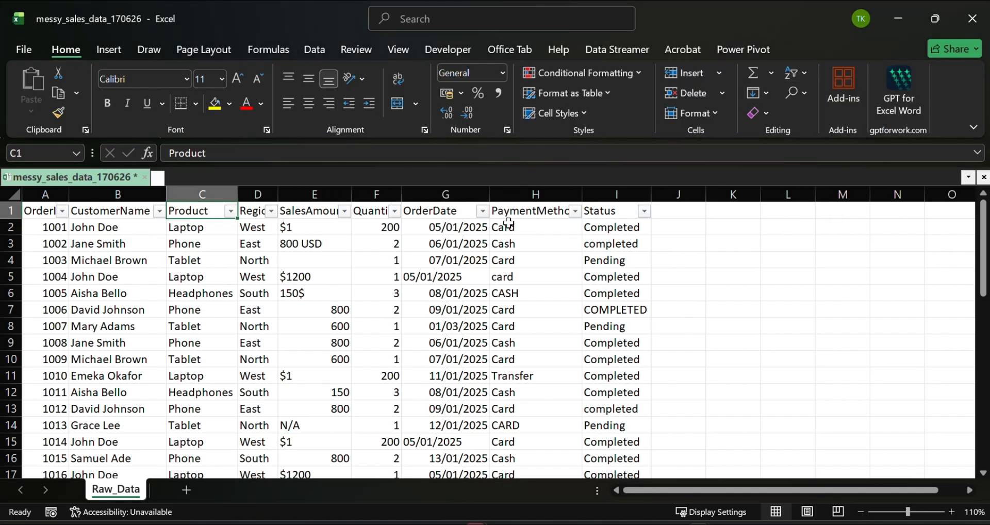
click(229, 211)
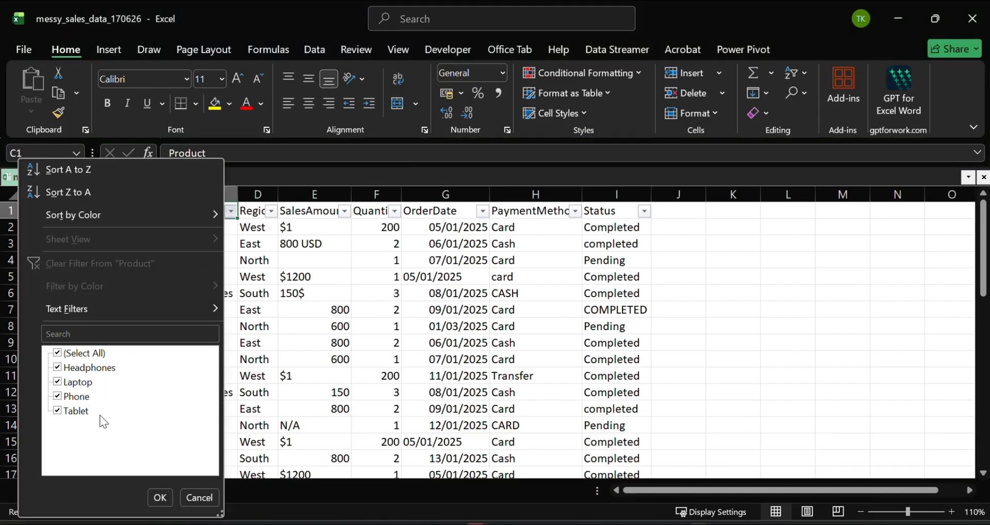
click(154, 500)
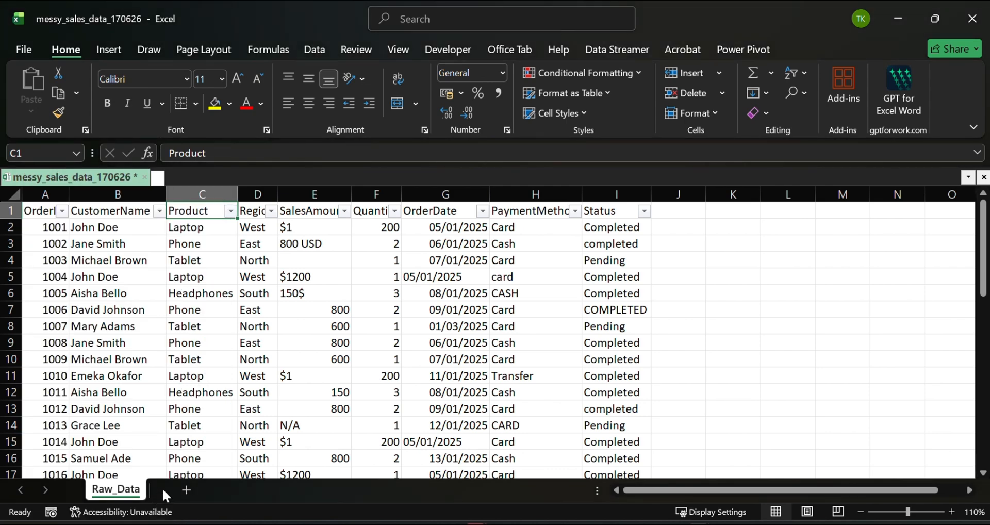
click(271, 212)
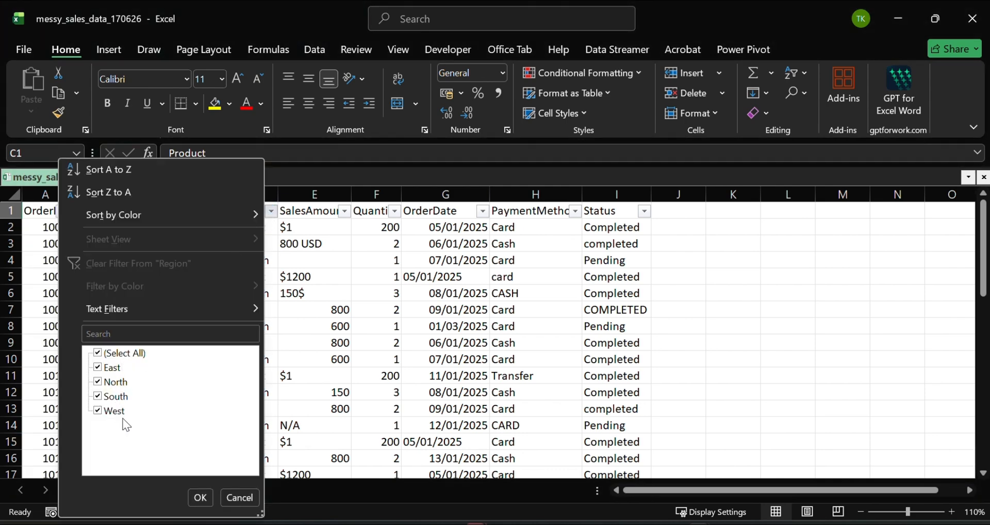
click(199, 498)
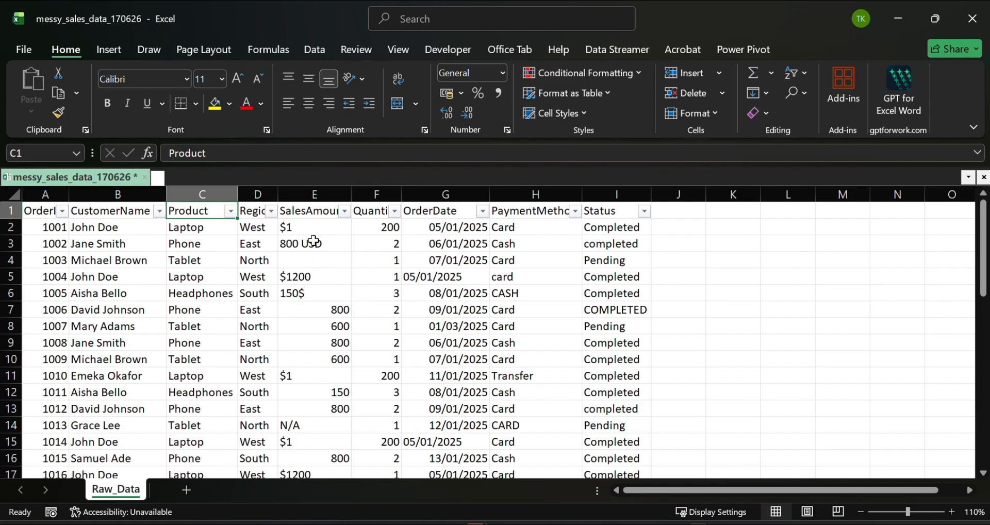
- Remove every $ sign from the SalesAmount column by replacing all occurrences with nothing
click(315, 194)
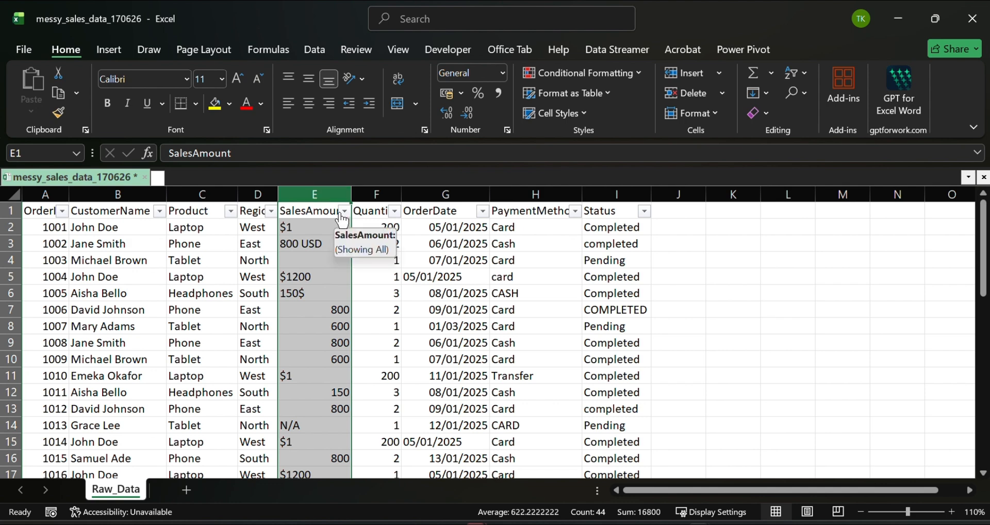
click(380, 274)
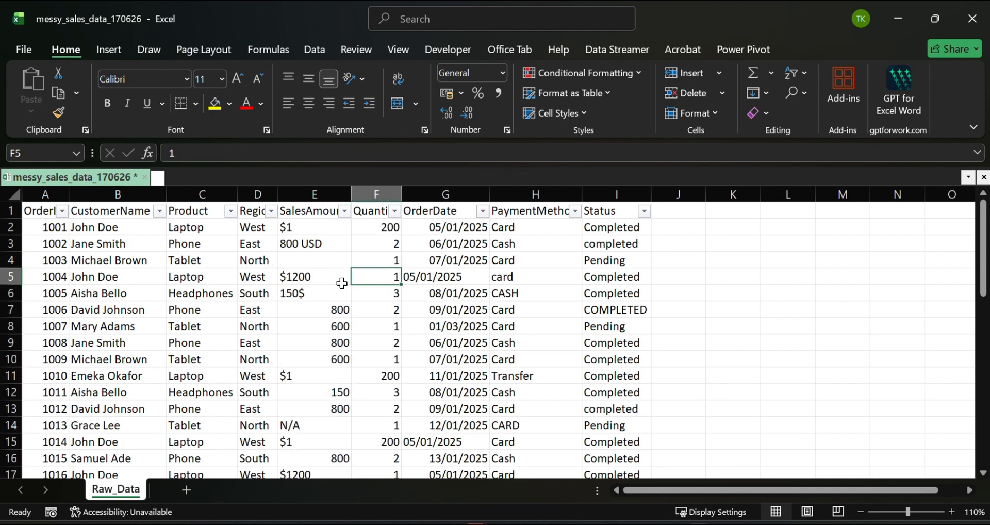
click(315, 194)
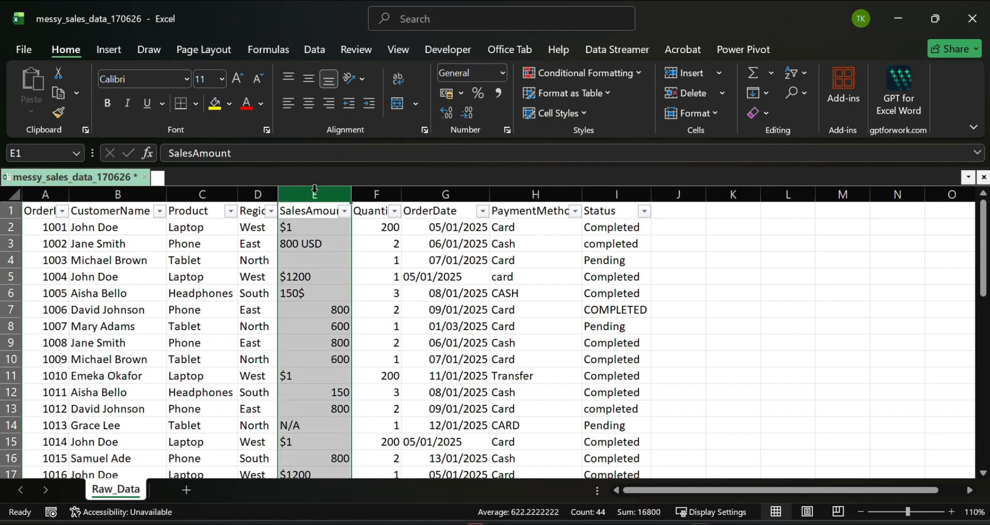
click(805, 93)
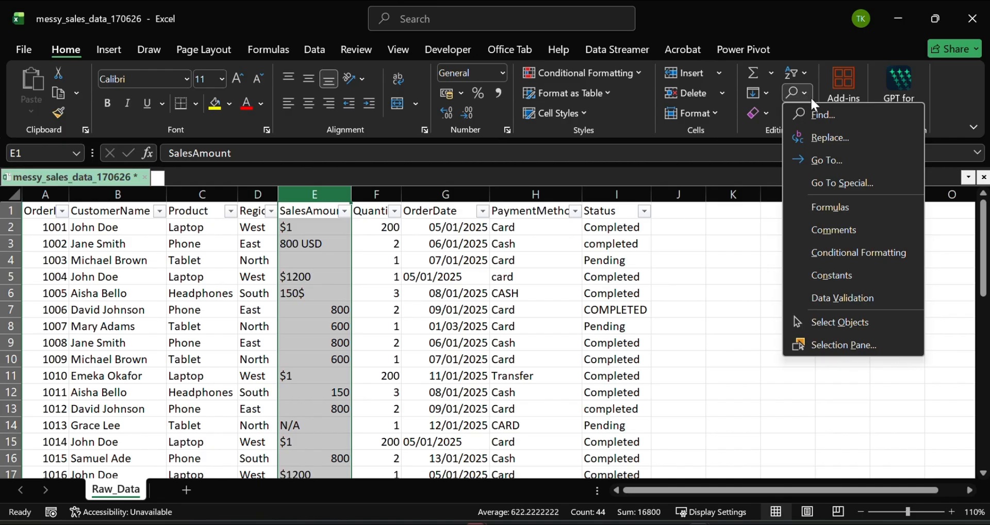
click(823, 148)
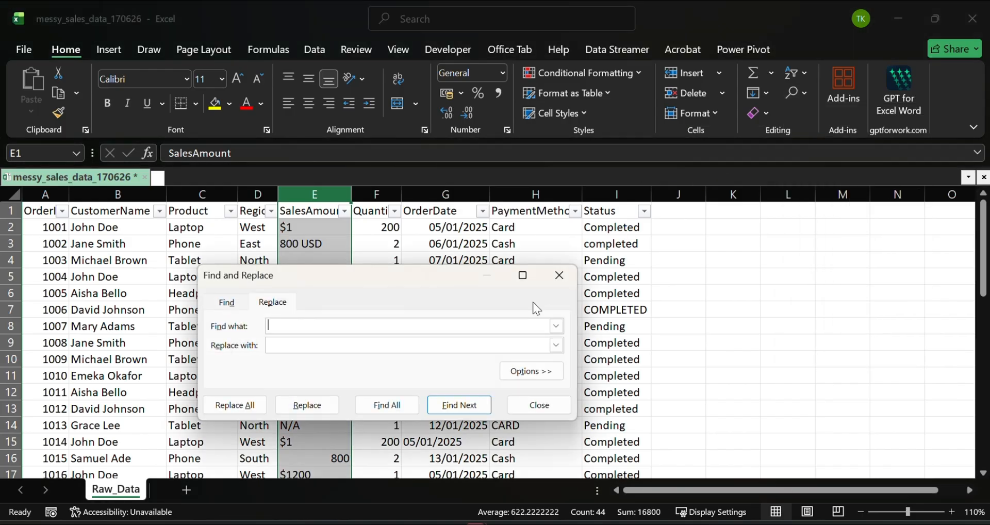
drag(444, 275, 615, 270)
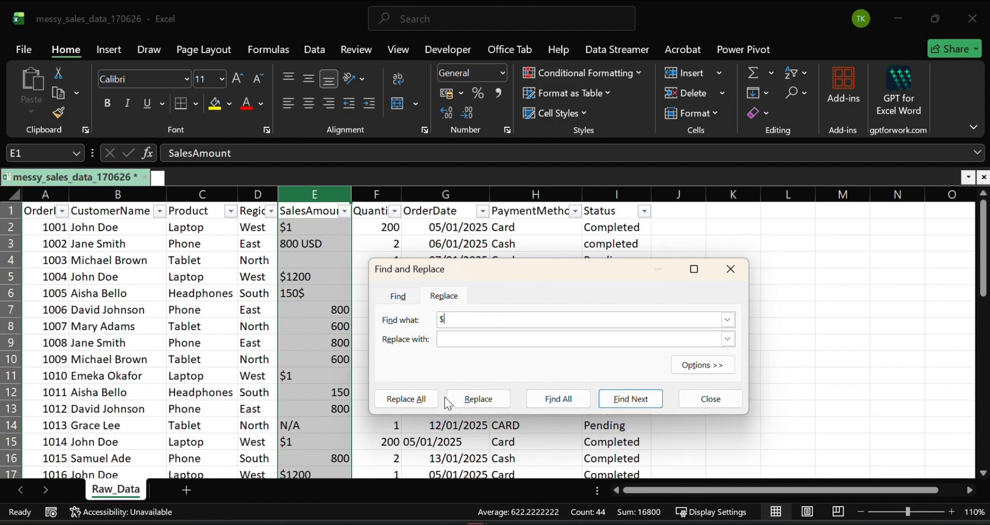
click(423, 401)
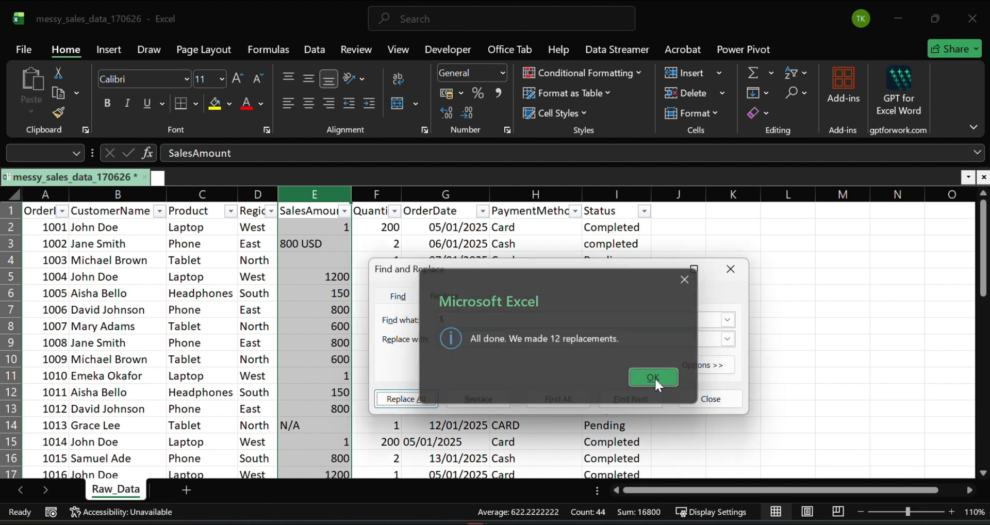
click(655, 378)
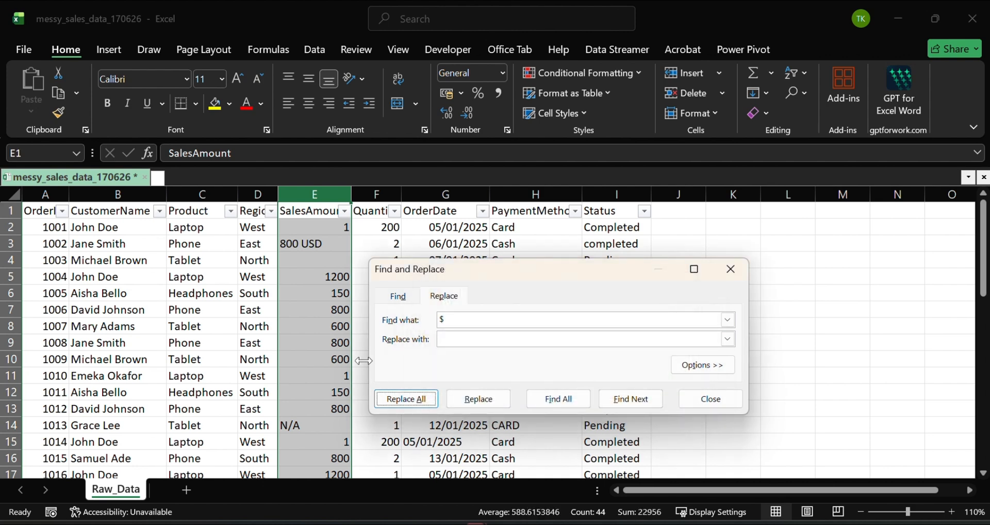
click(704, 398)
- Check the distinct SalesAmount values in its filter list and replace every USD in that column with nothing
scroll(316, 253, down, 3)
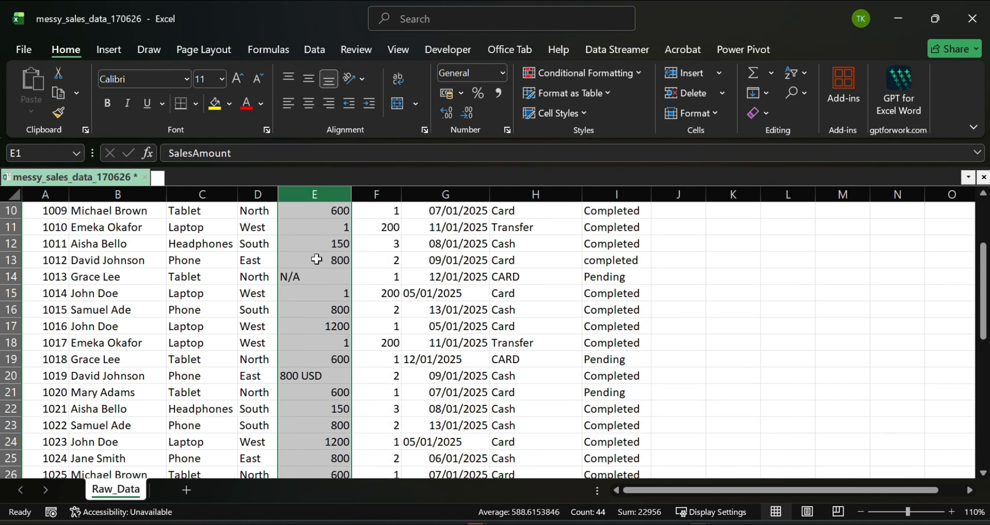
scroll(317, 250, up, 3)
click(344, 211)
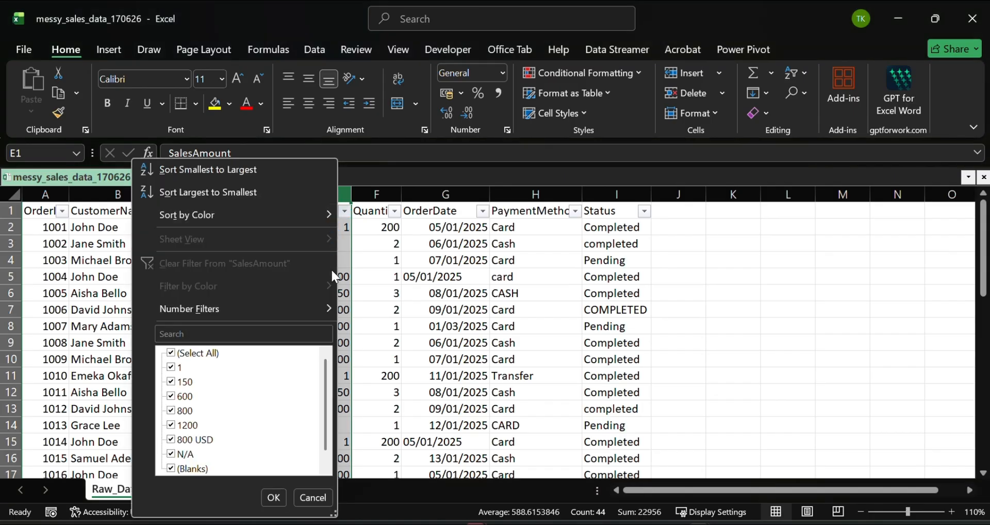
scroll(265, 367, down, 1)
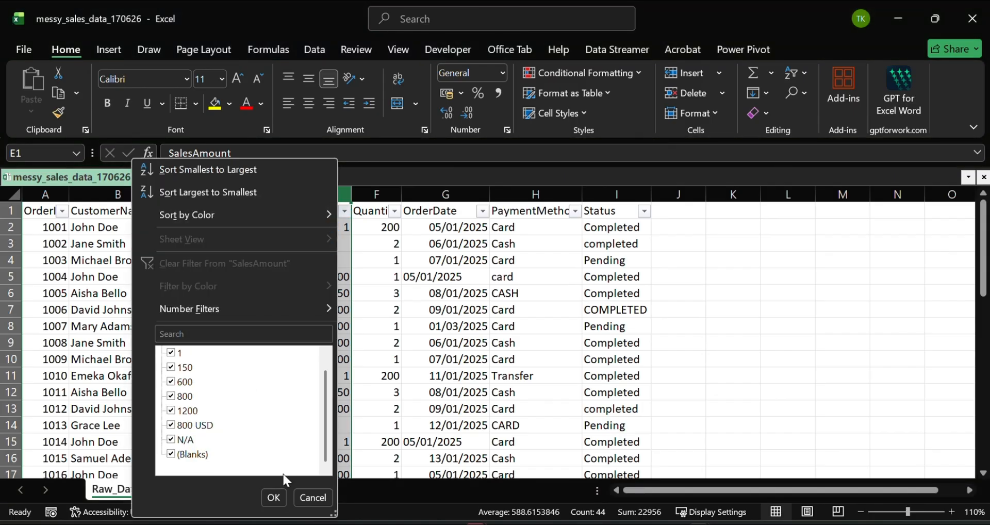
click(275, 496)
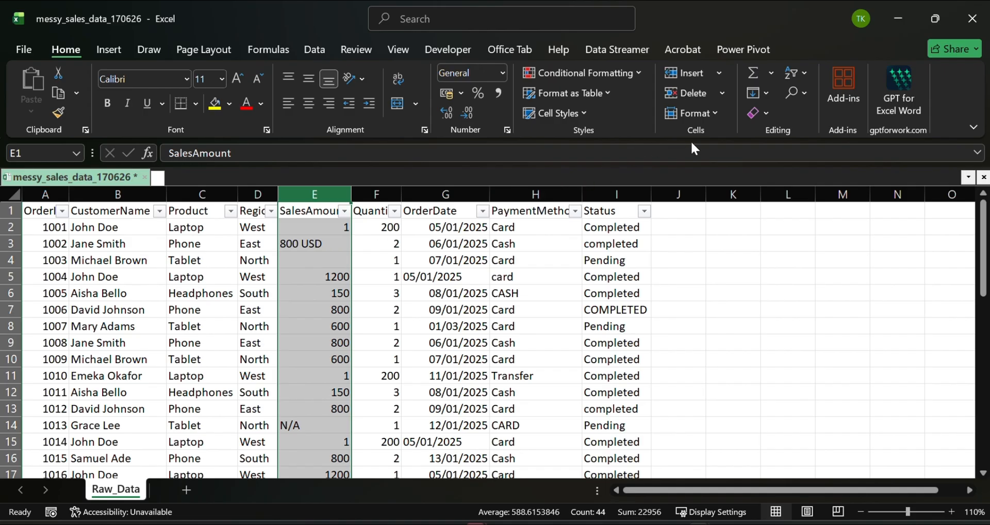
click(803, 92)
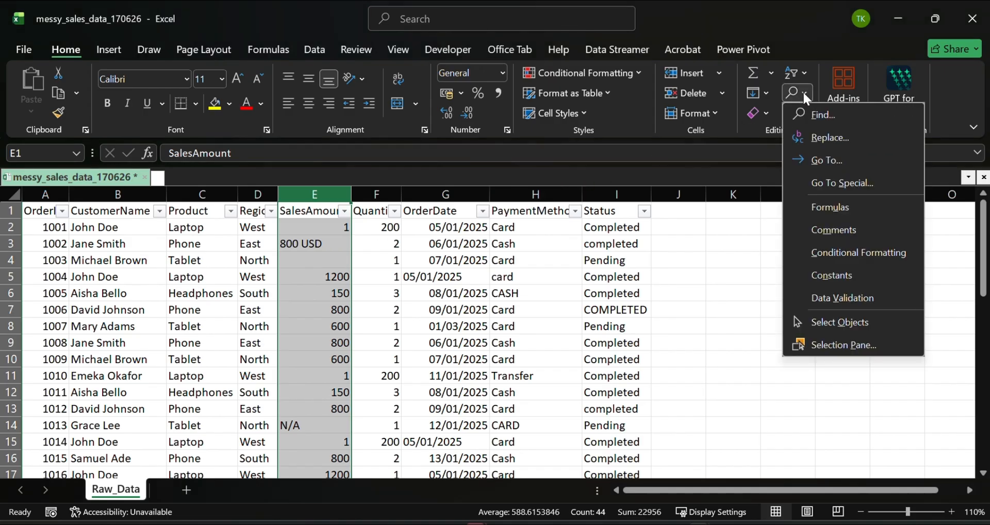
click(825, 137)
click(518, 356)
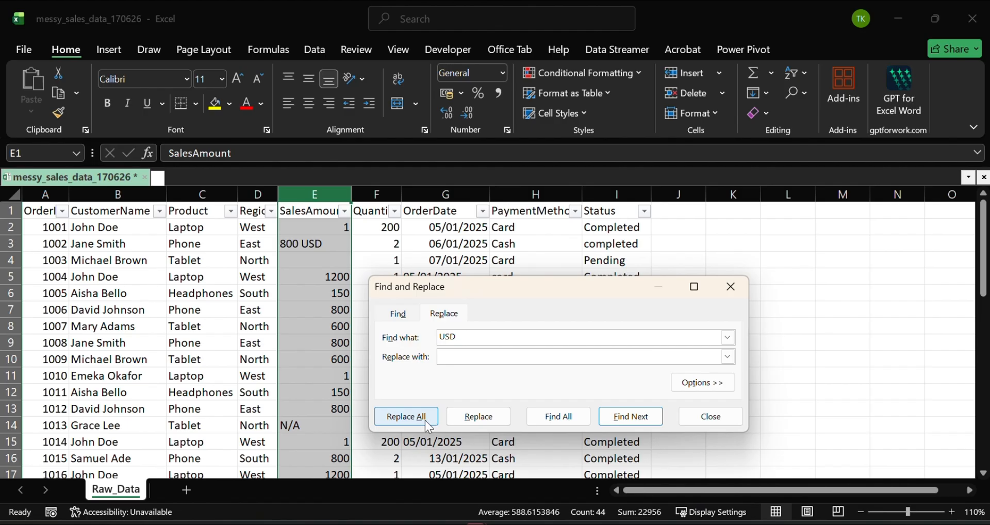
click(407, 416)
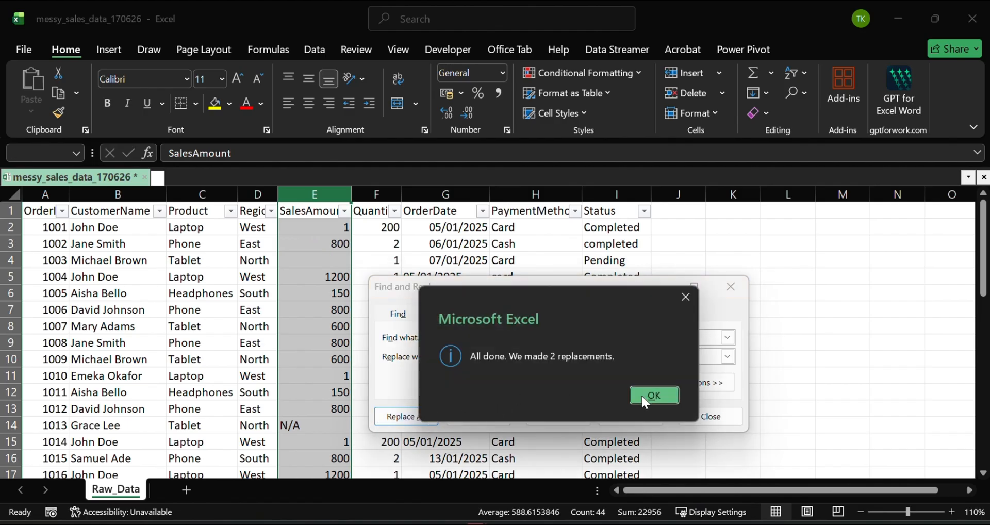
click(645, 396)
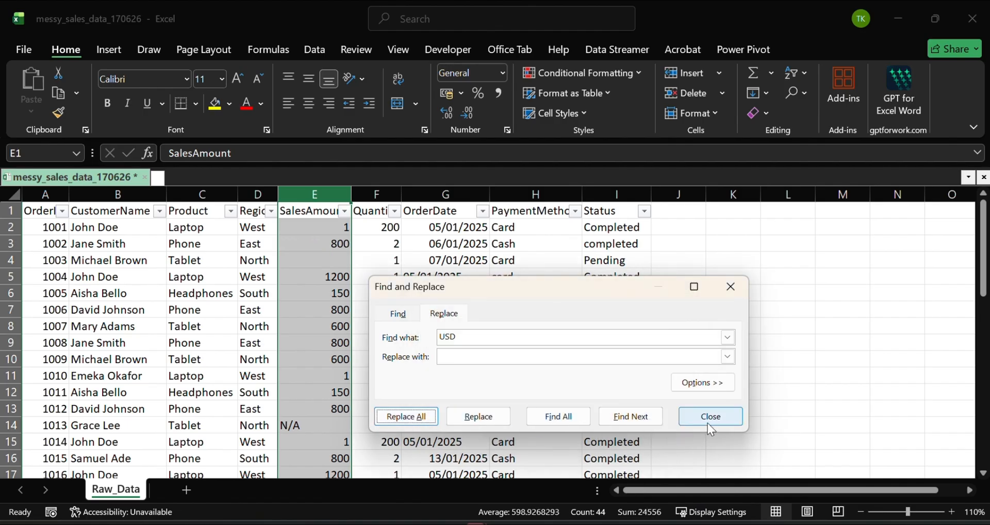
- Clear the N/A entry from cell E14 and look through the rest of the SalesAmount column for other non-numeric entries
click(711, 416)
click(312, 429)
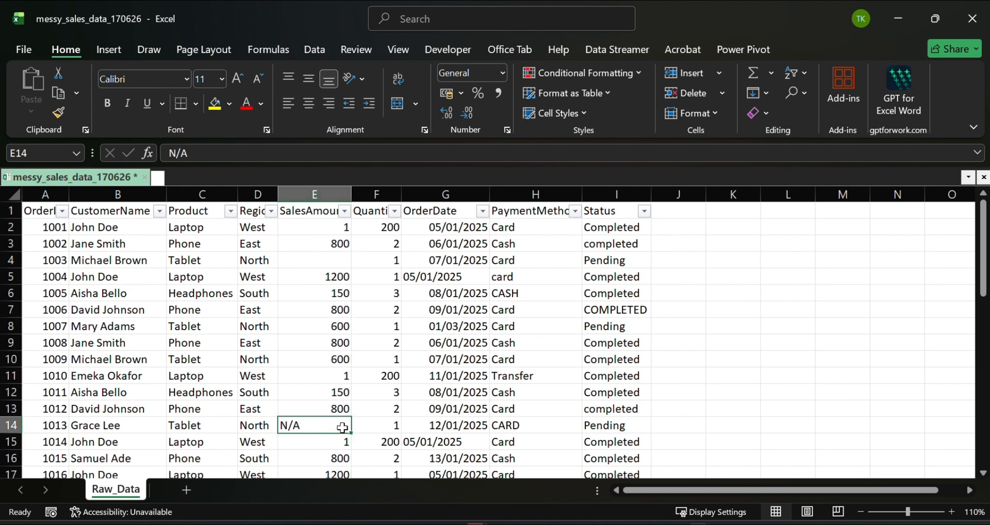
scroll(342, 428, down, 6)
scroll(344, 426, up, 6)
scroll(343, 408, down, 2)
scroll(345, 409, up, 2)
key(Delete)
scroll(340, 423, down, 4)
scroll(336, 418, down, 4)
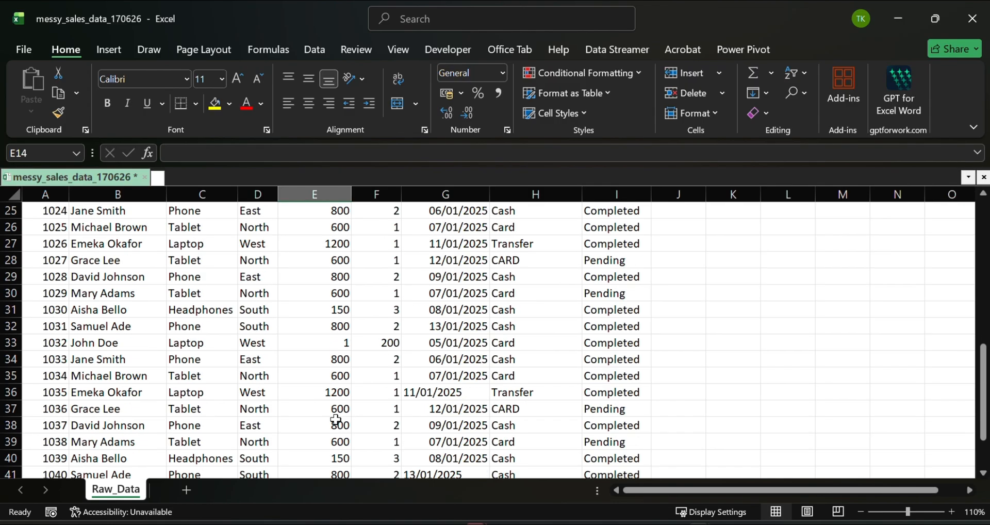
scroll(338, 407, up, 8)
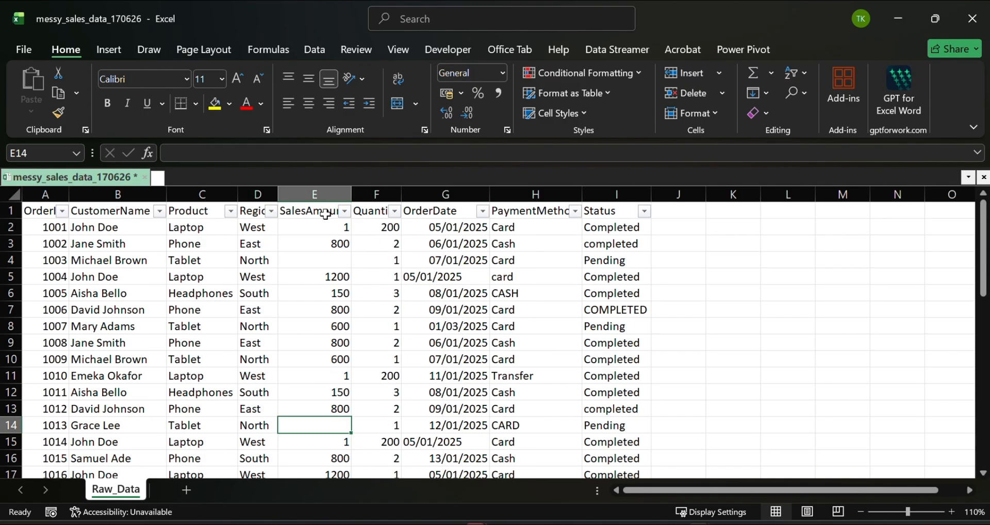
- Apply the $ English (United States) accounting format to the whole SalesAmount column
click(328, 194)
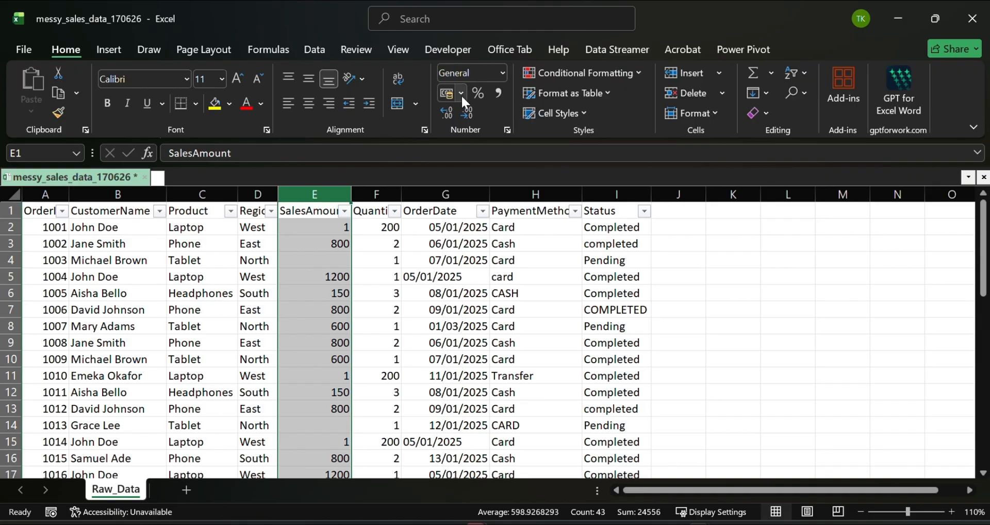
click(461, 93)
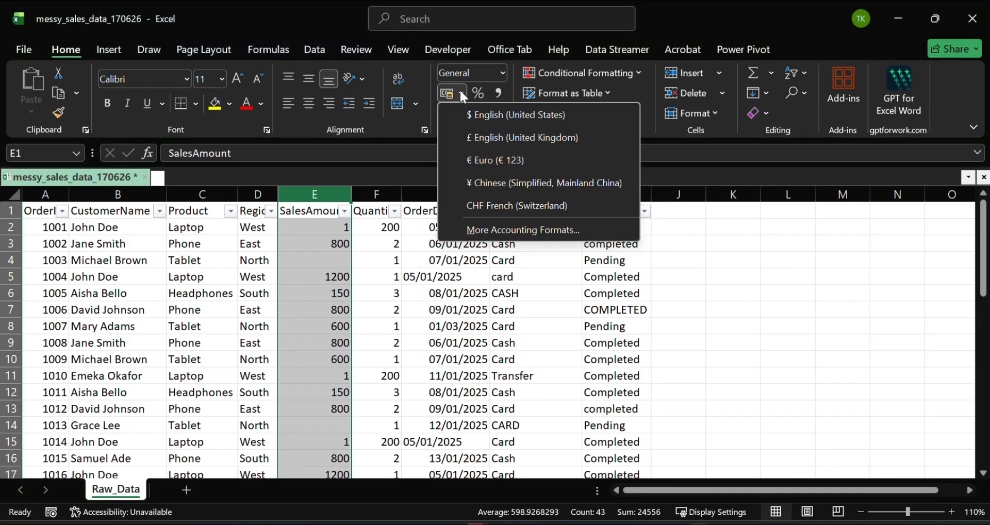
click(469, 112)
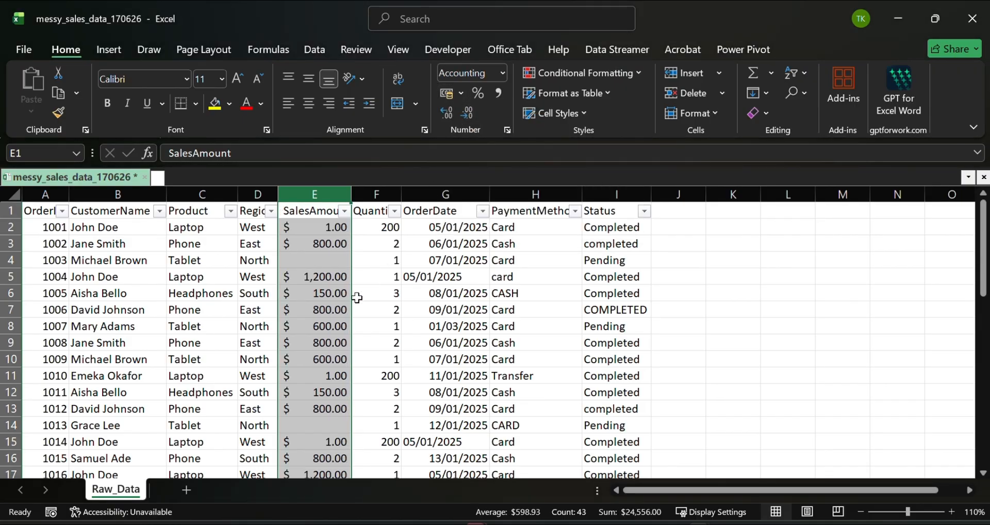
- Check the distinct values listed in the Quantity filter, leaving the filter unchanged
click(357, 298)
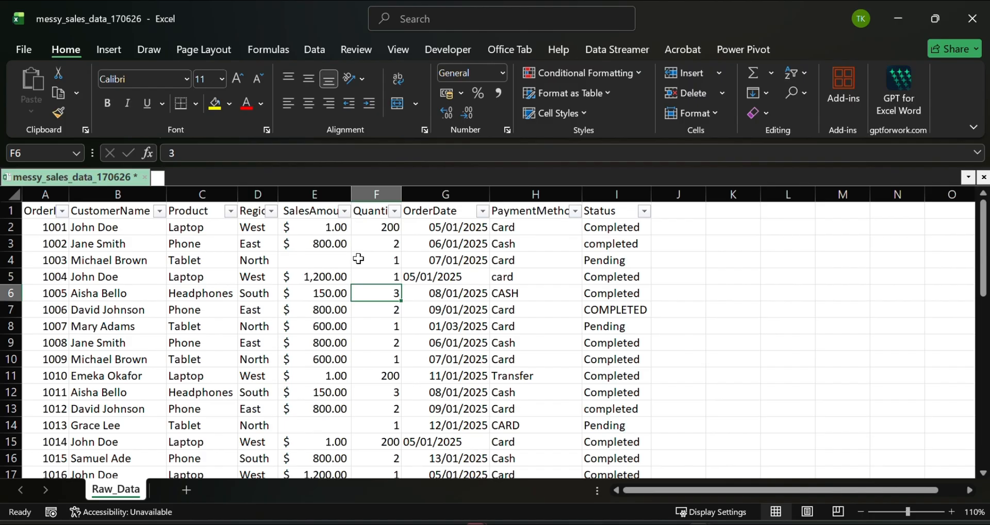
click(395, 211)
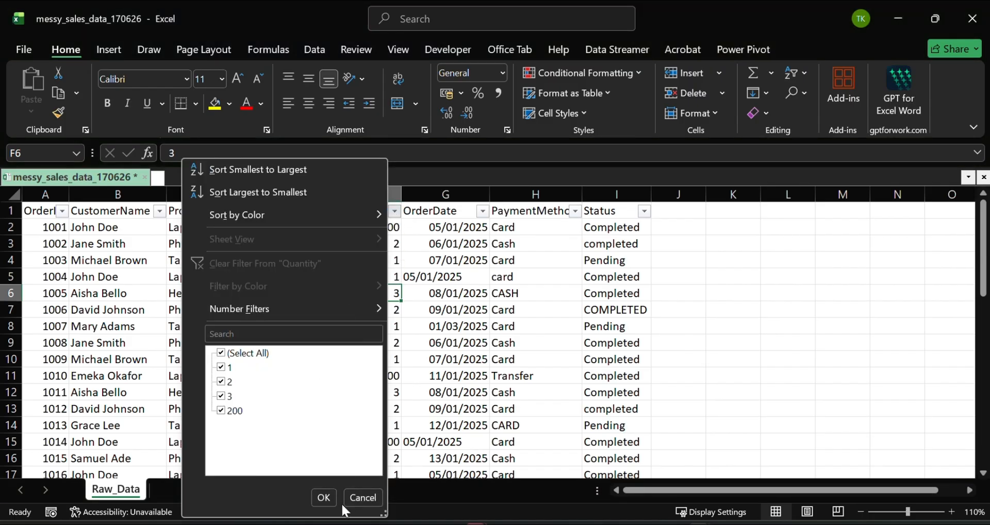
click(325, 497)
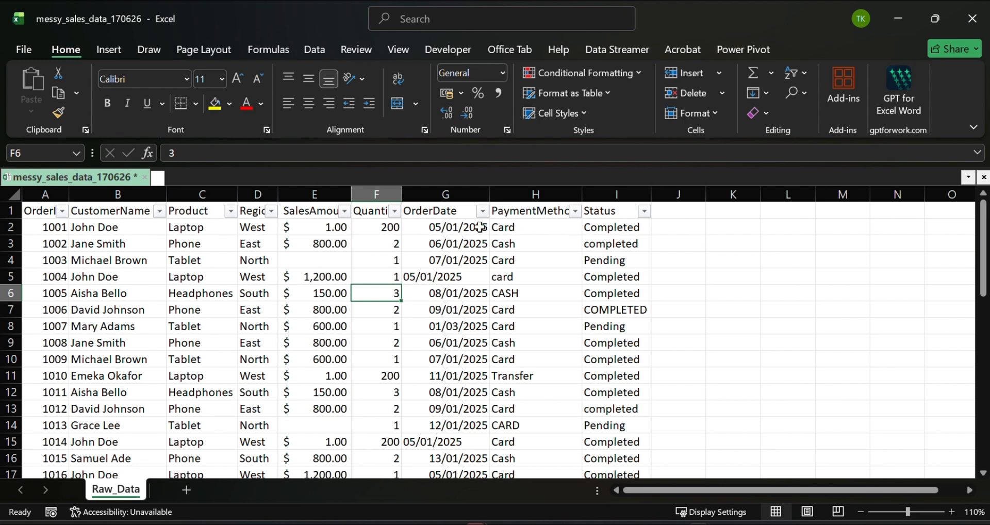
- Widen the OrderDate column and format all its dates from G2 down to the last row as Short Date
drag(496, 195, 521, 202)
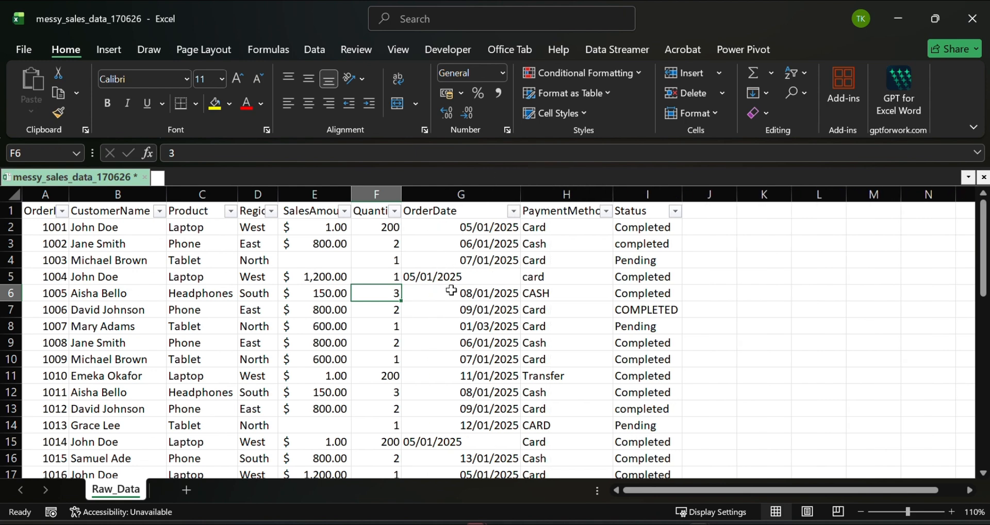
click(433, 277)
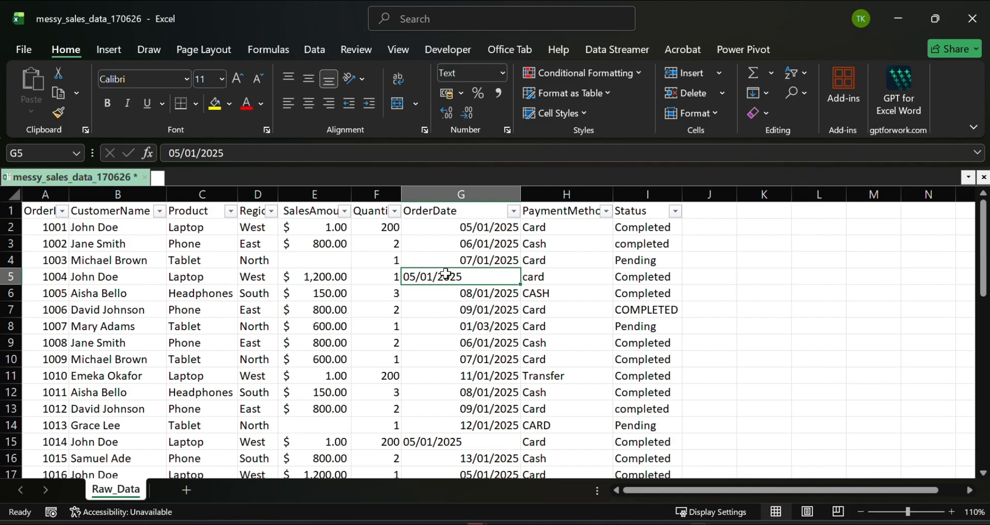
click(483, 227)
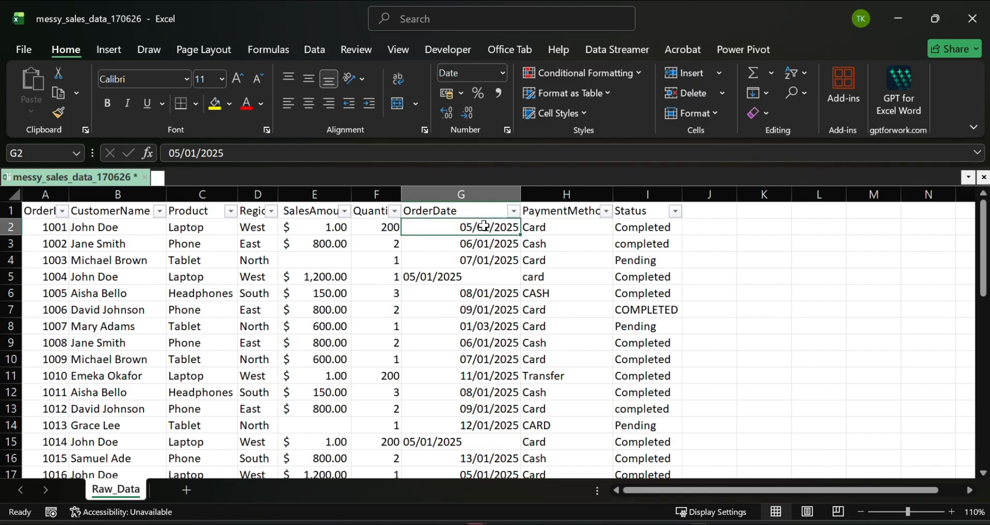
key(ctrl+shift+Down)
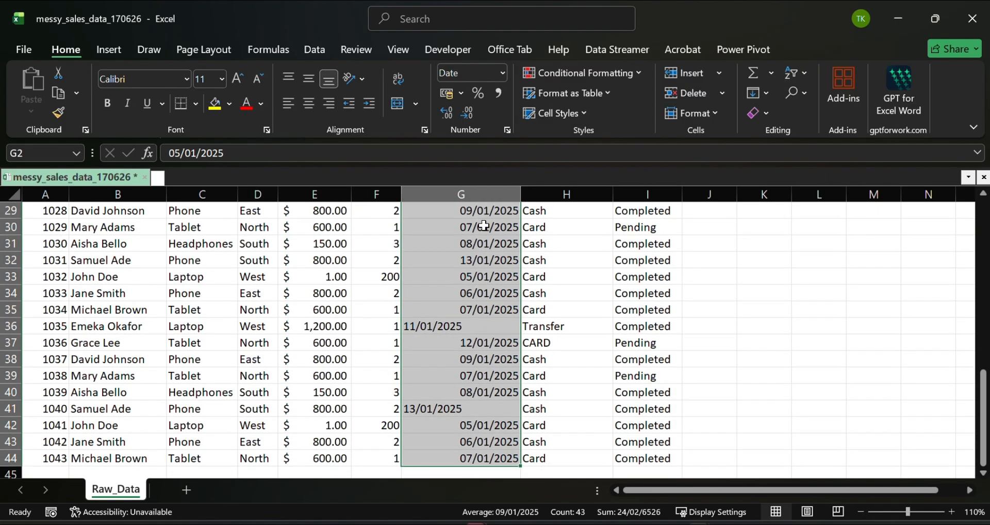
click(503, 74)
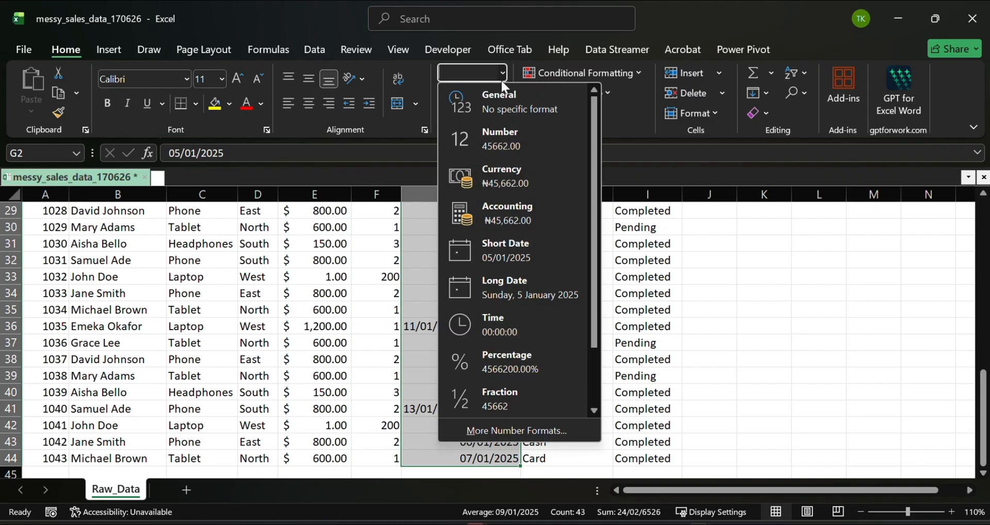
click(540, 258)
scroll(464, 319, down, 4)
scroll(464, 319, up, 4)
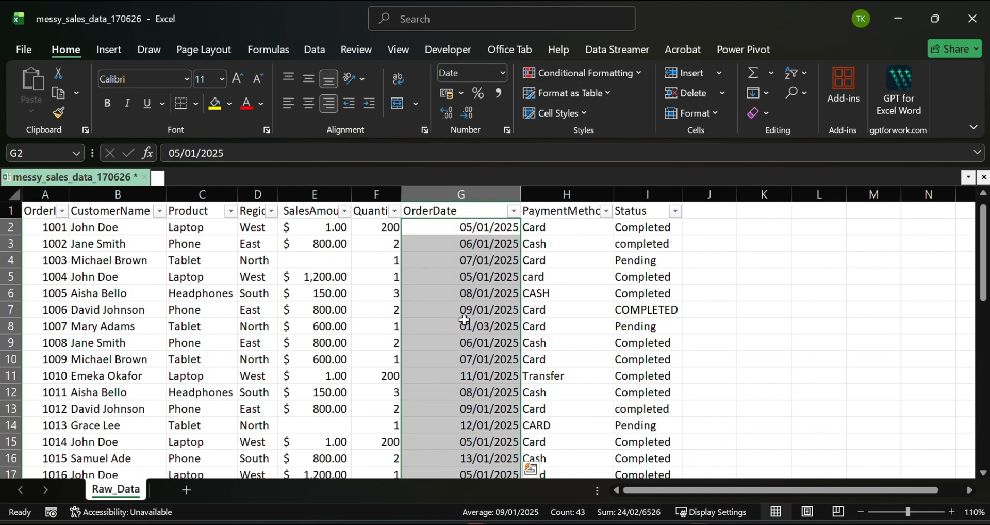
click(466, 291)
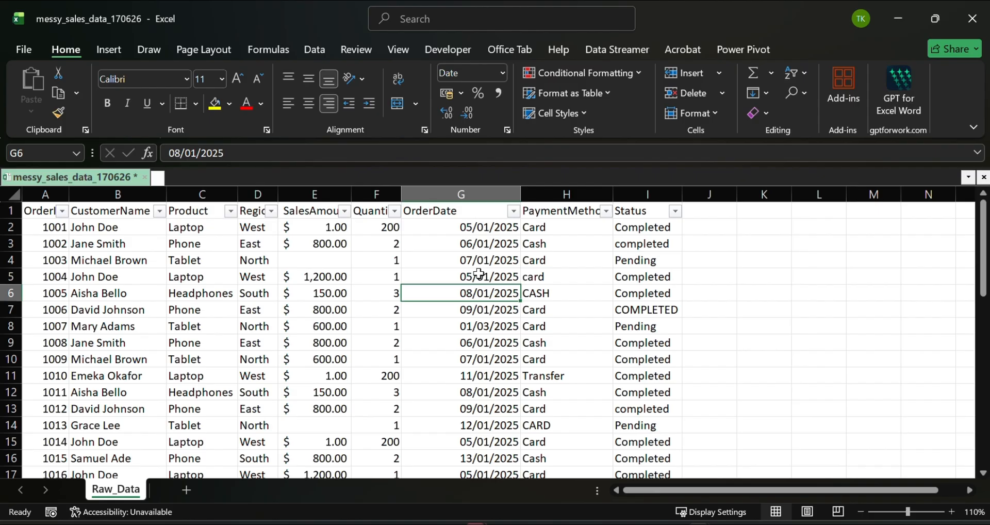
- Check the distinct values listed in the PaymentMethod filter, leaving the filter unchanged
click(566, 213)
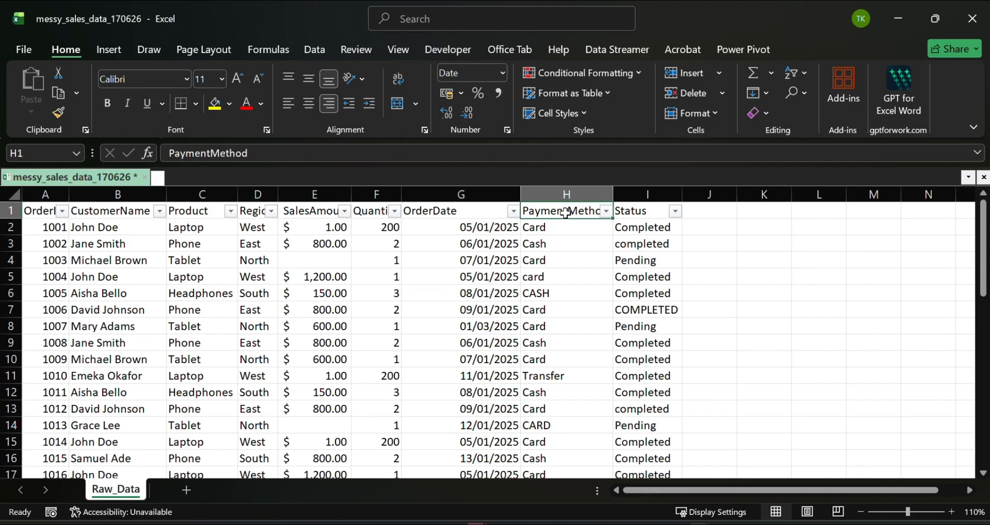
click(606, 211)
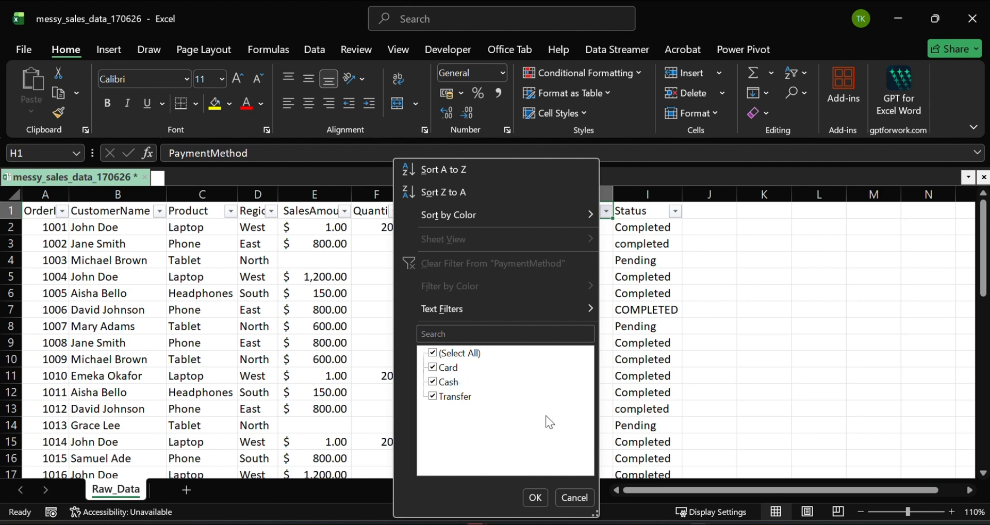
click(536, 498)
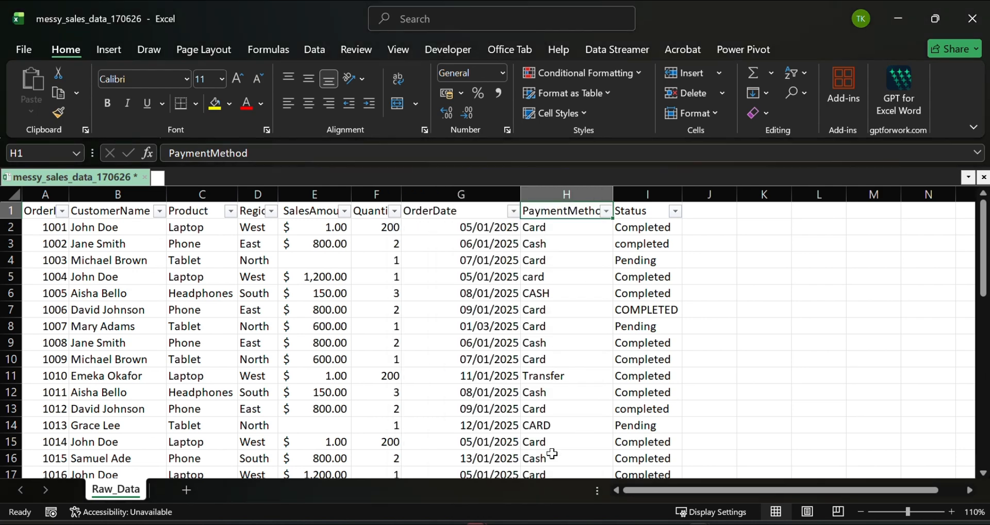
- Enter =PROPER(H2) in J2 and fill it down the helper column to convert every payment method to proper case
click(714, 227)
text(=pro)
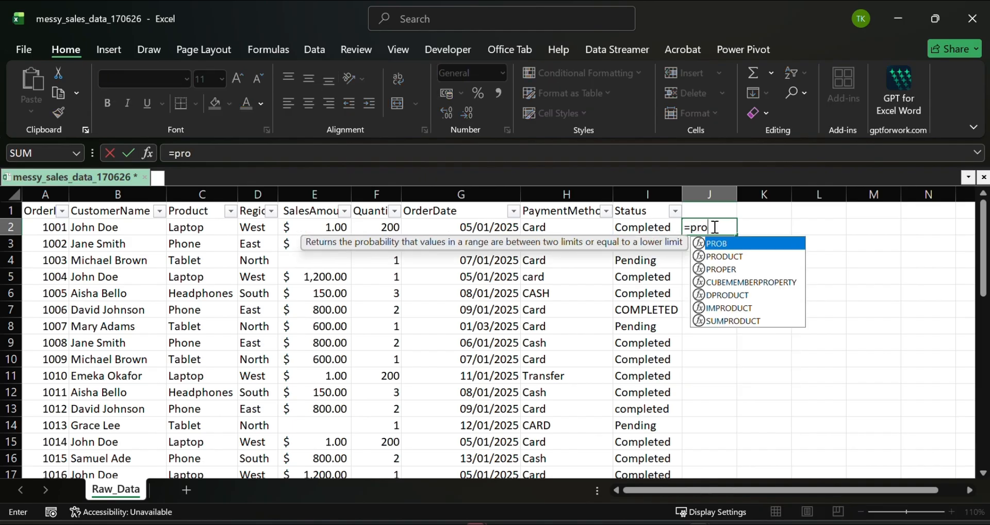
text(per)
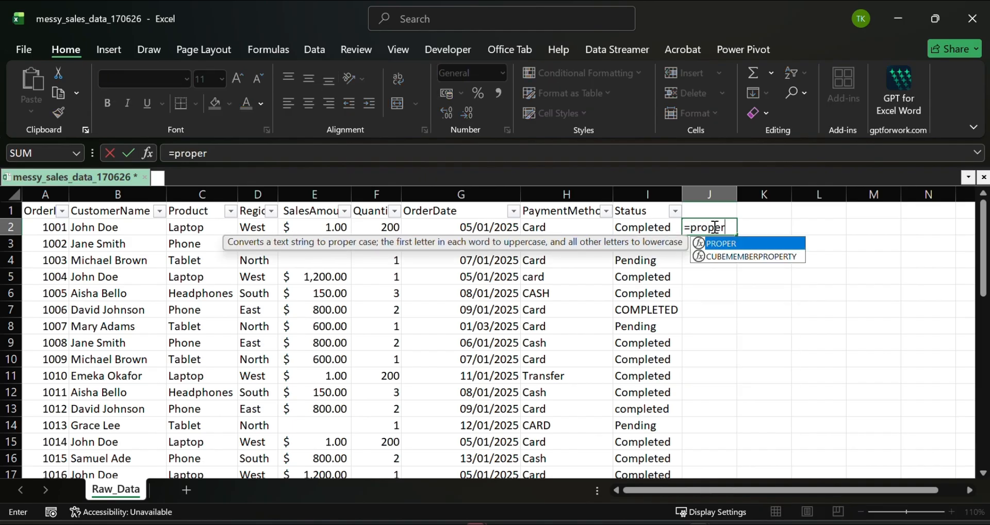
key(Tab)
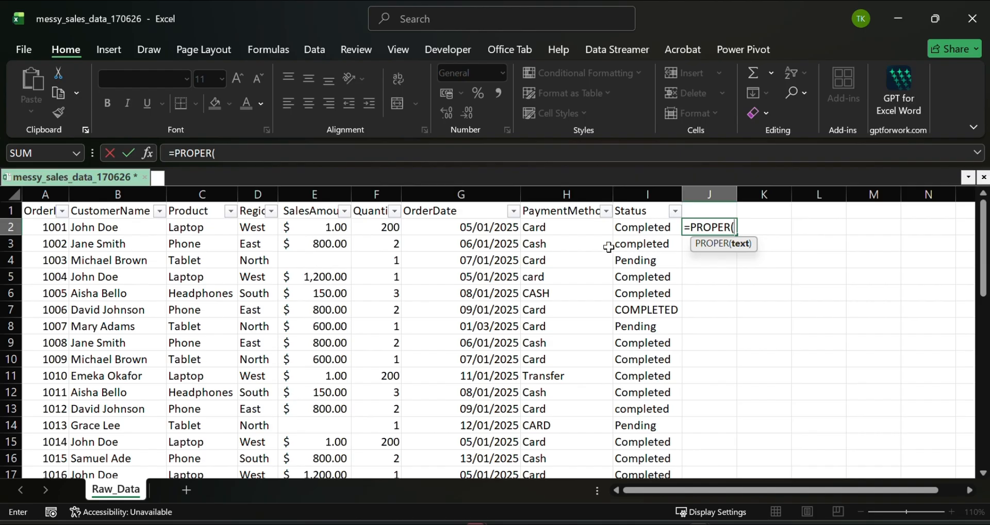
click(552, 227)
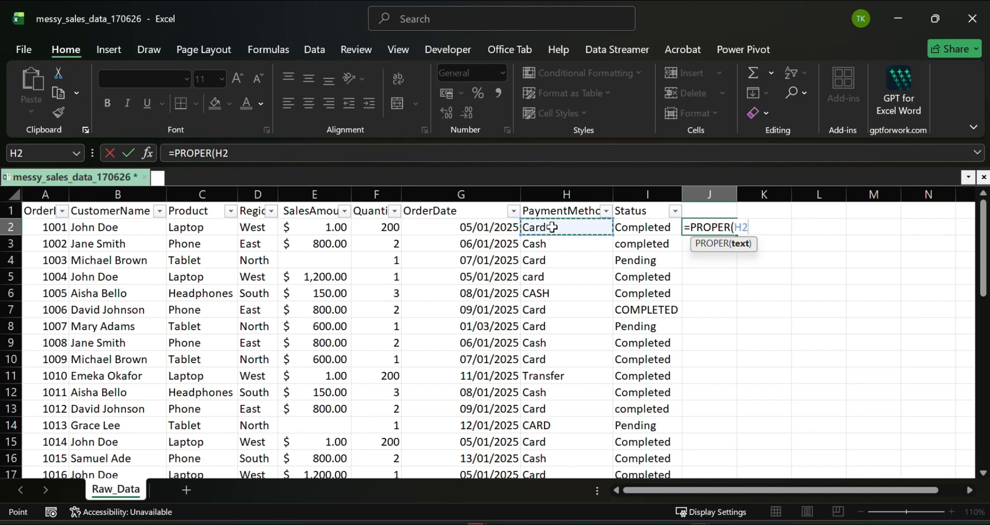
key(Return)
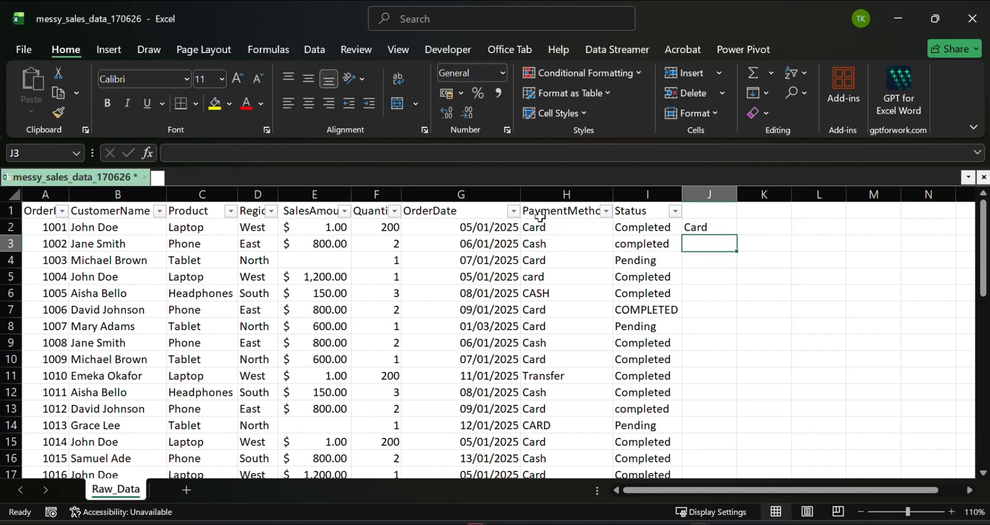
key(Up)
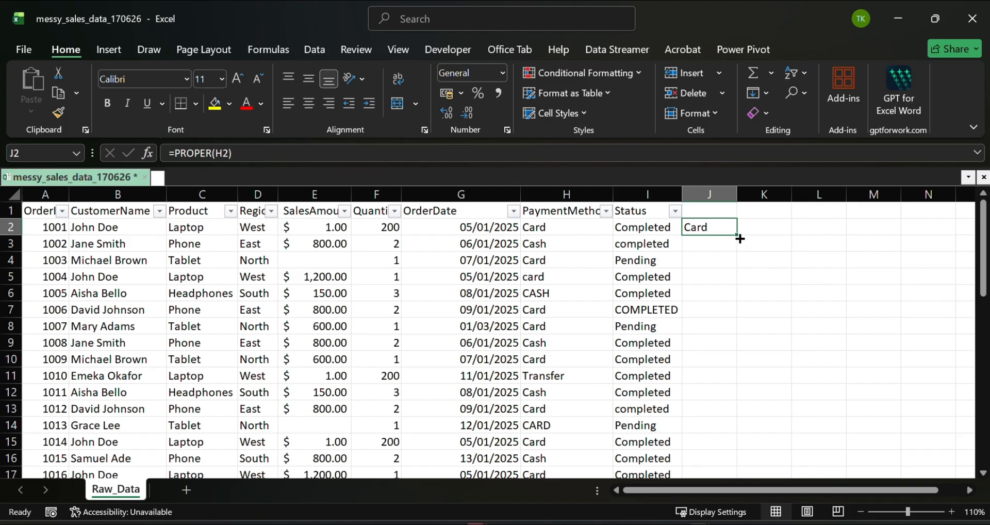
double_click(737, 235)
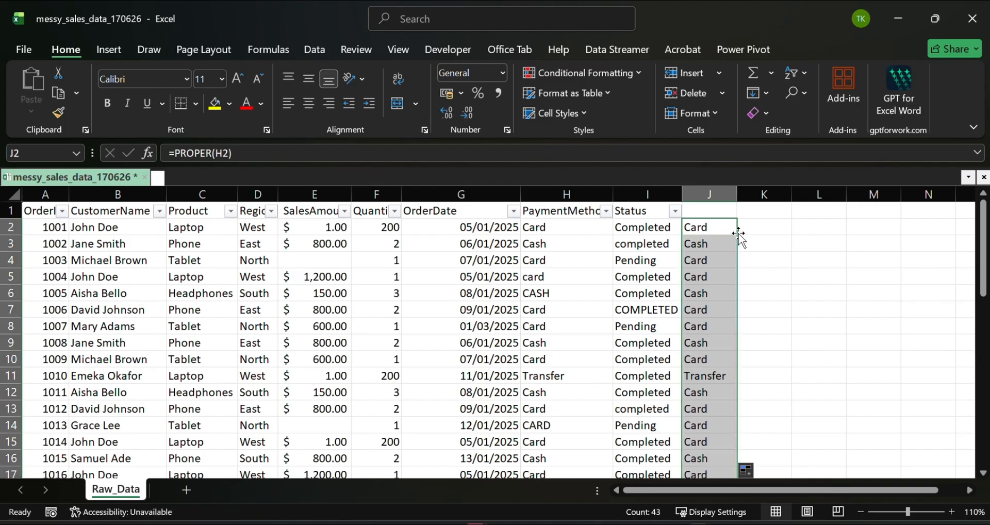
- Replace the PaymentMethod entries from H2 down with the proper-case values copied from helper column J
key(ctrl+c)
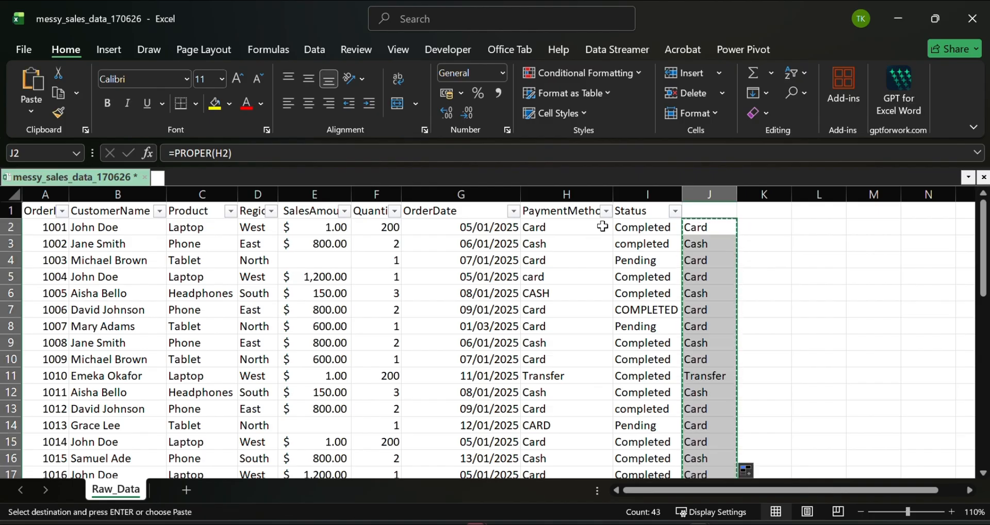
click(590, 228)
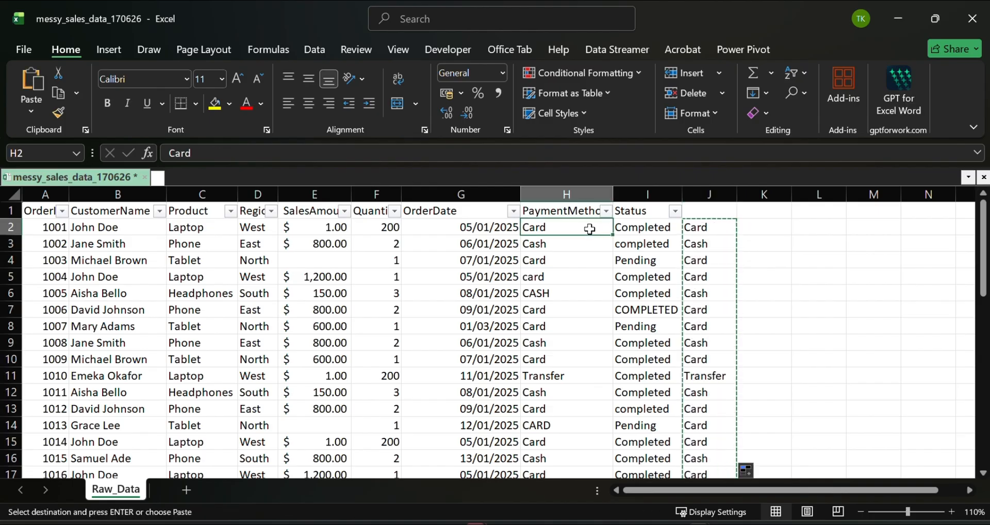
click(34, 114)
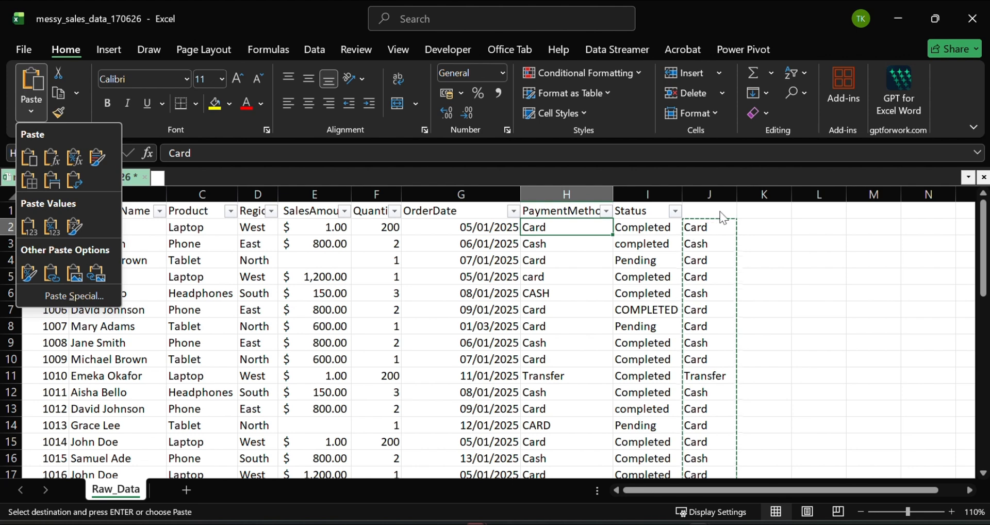
- Overwrite J2 with =PROPER(I2) and fill it down the helper column to convert every Status entry to proper case
click(711, 226)
click(710, 227)
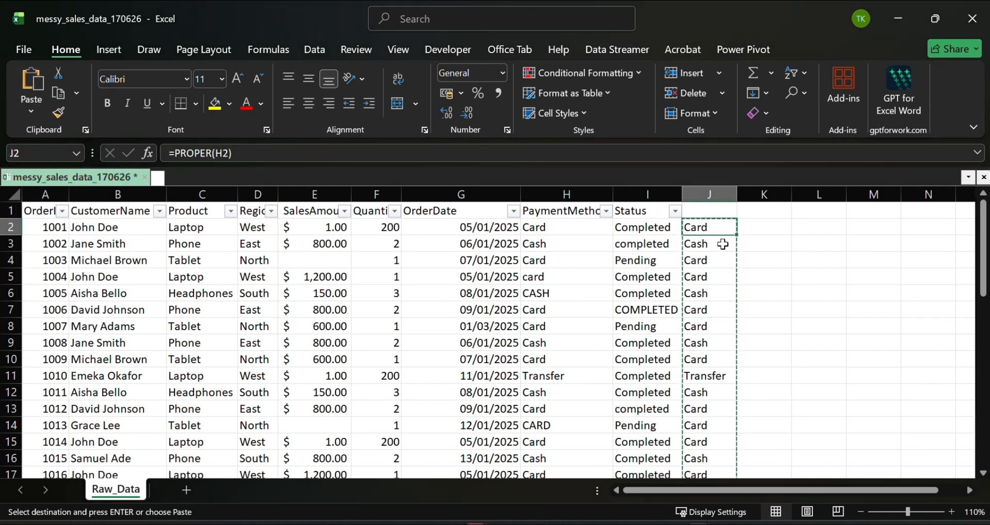
text(=prop)
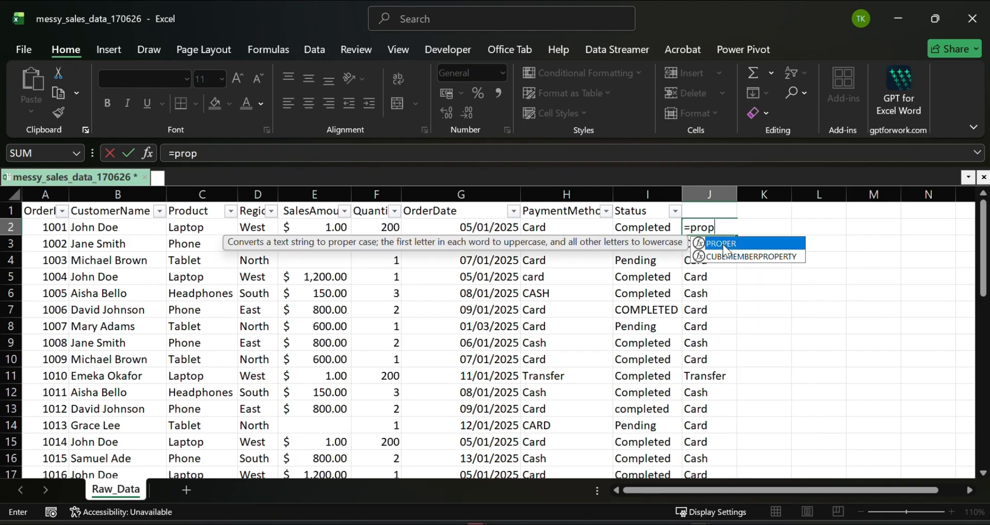
double_click(724, 247)
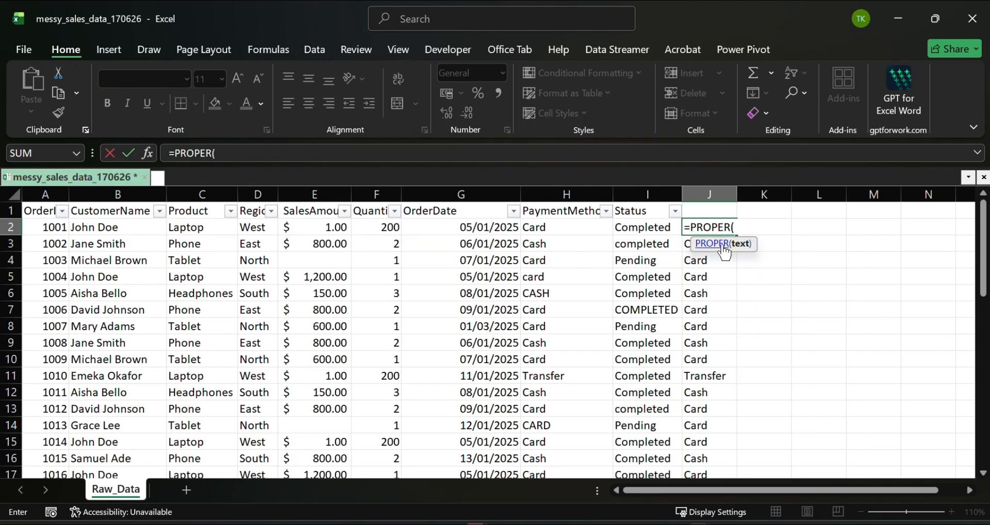
click(651, 231)
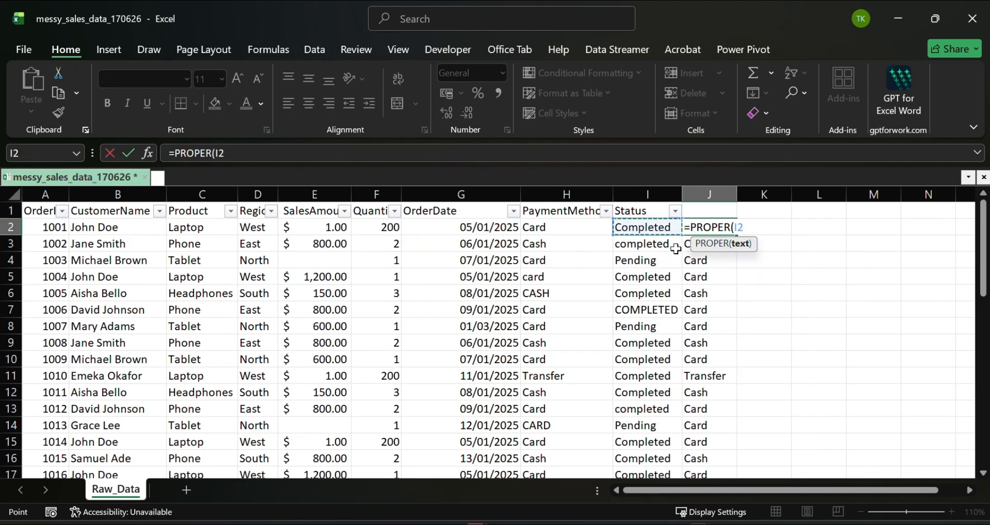
key(Return)
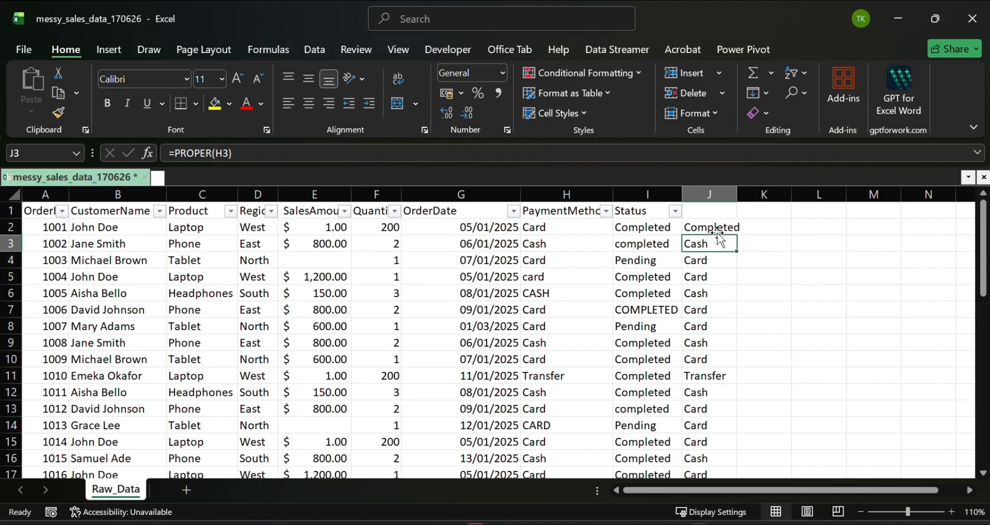
click(721, 230)
double_click(739, 237)
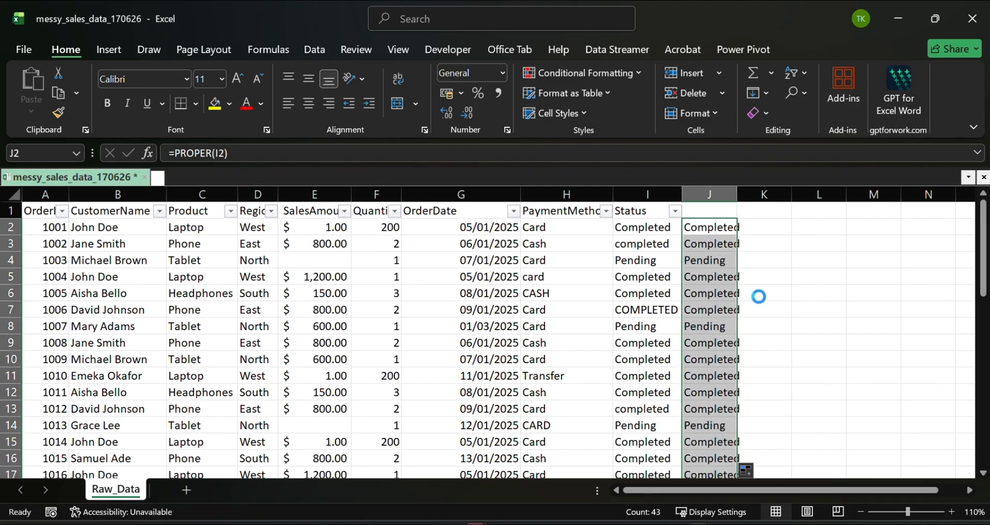
- Replace the Status entries from I2 down with the proper-case results of helper column J, pasted as values only
key(ctrl+c)
click(641, 229)
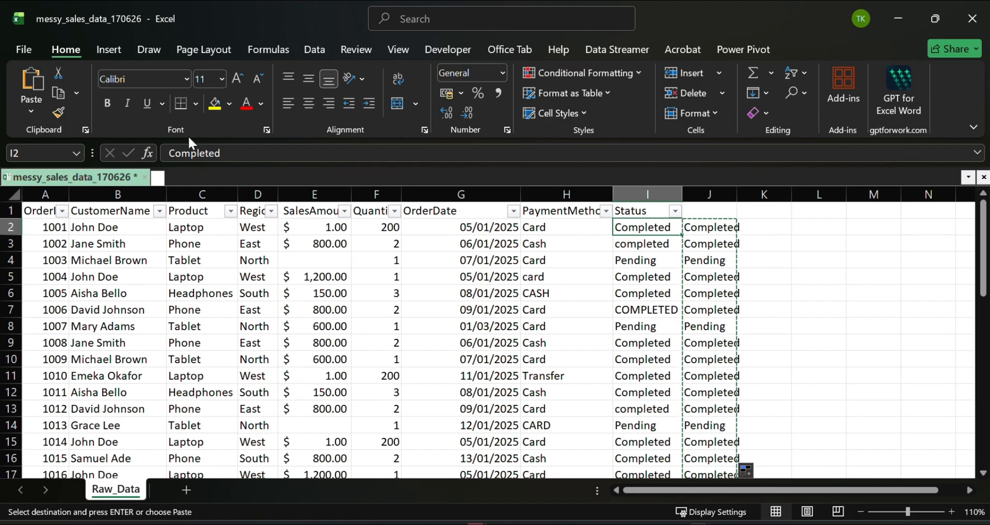
click(28, 113)
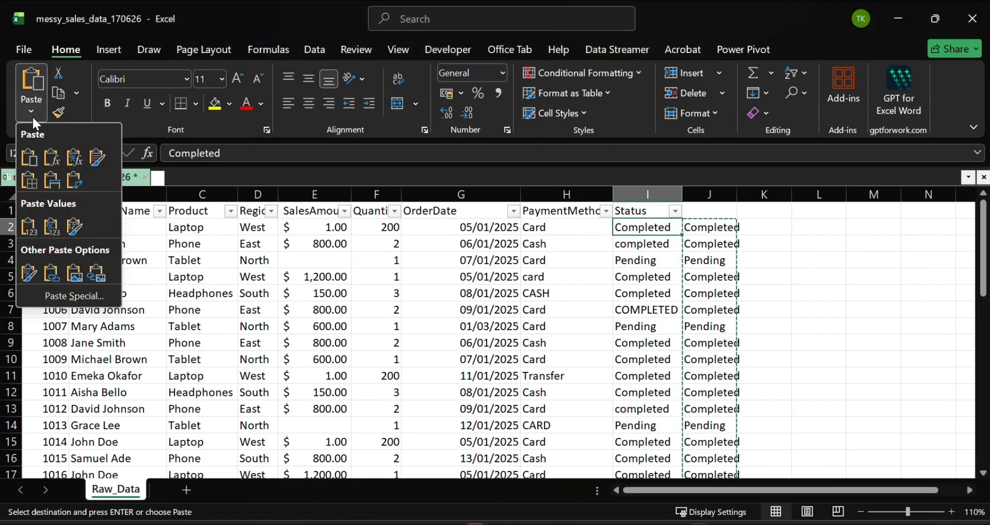
click(30, 224)
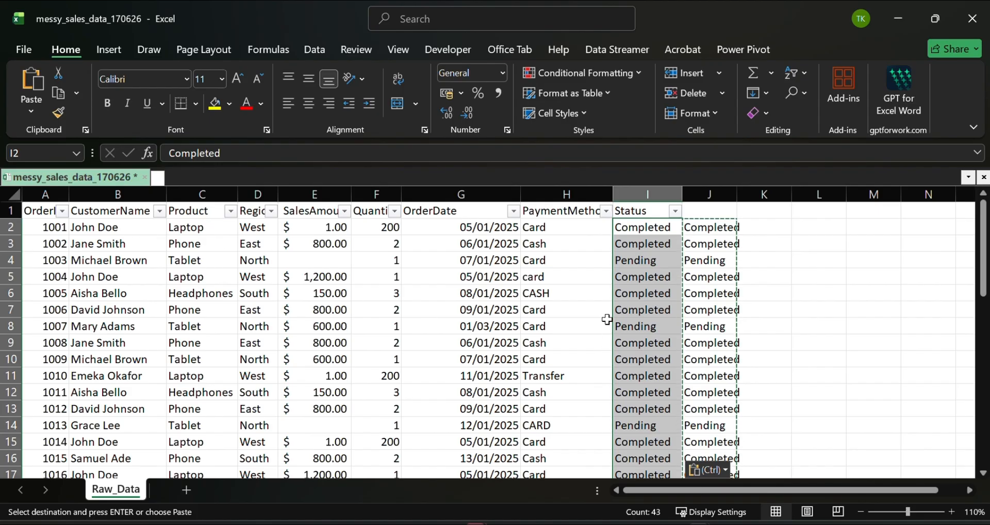
- Delete the helper column J beside the Status column
drag(709, 243, 711, 195)
click(712, 195)
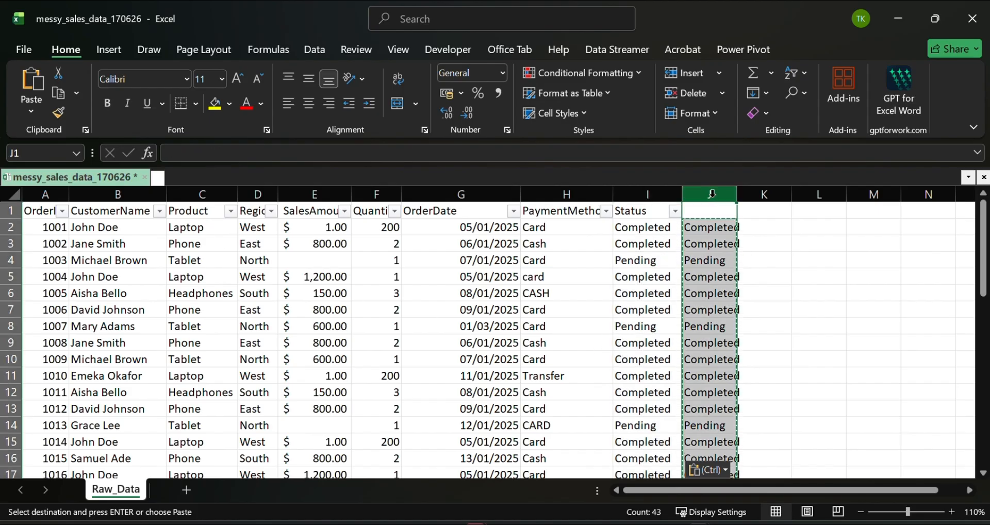
right_click(712, 195)
key(Delete)
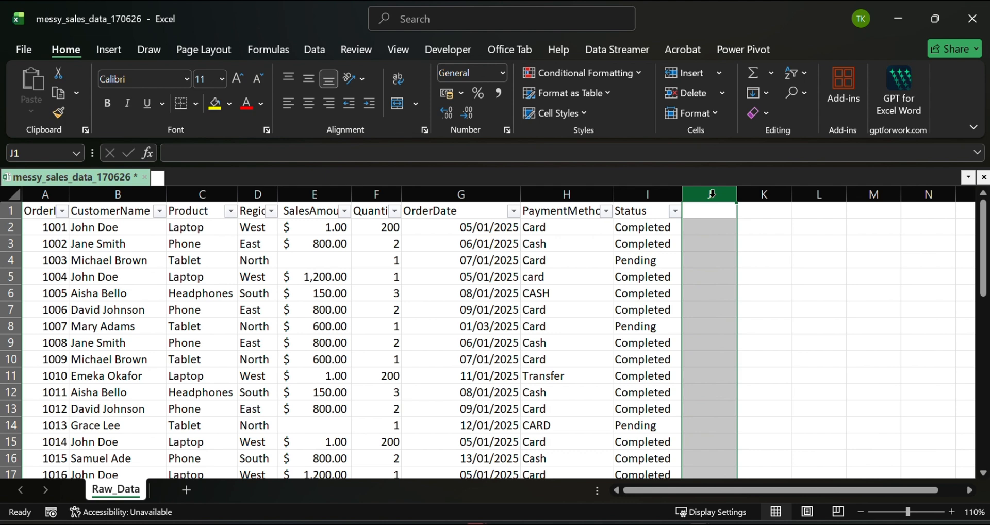
click(723, 257)
- Autofit the width of the OrderDate column to its contents
scroll(286, 364, down, 4)
scroll(286, 364, down, 6)
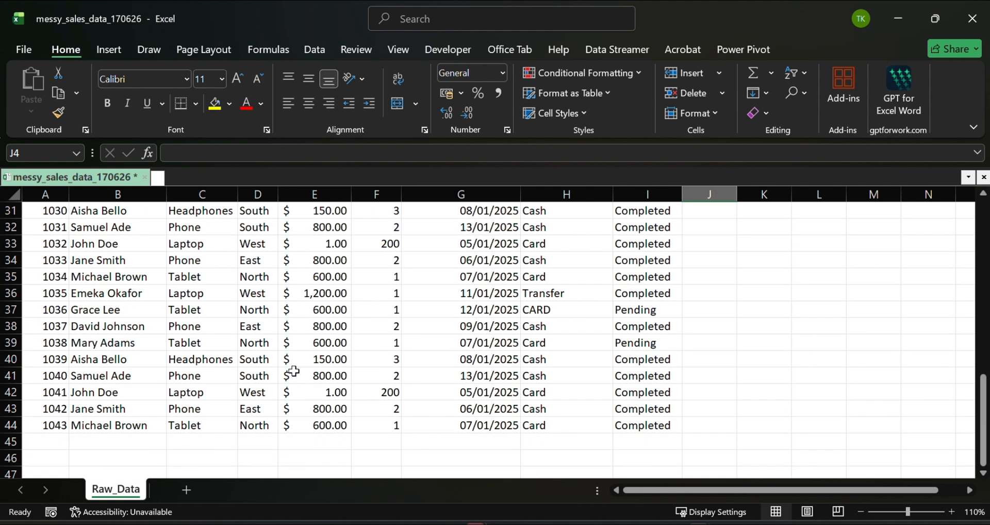
scroll(291, 366, up, 10)
scroll(297, 361, down, 6)
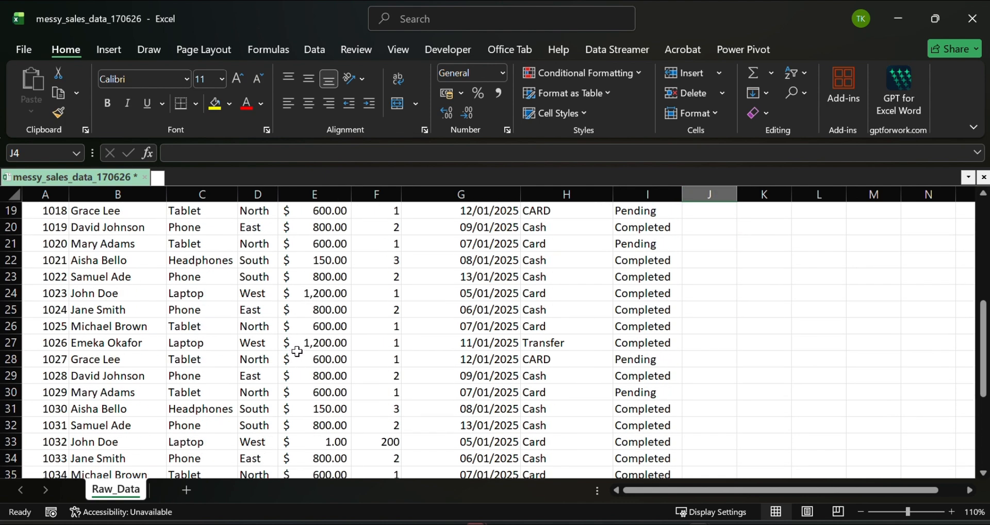
scroll(299, 346, up, 6)
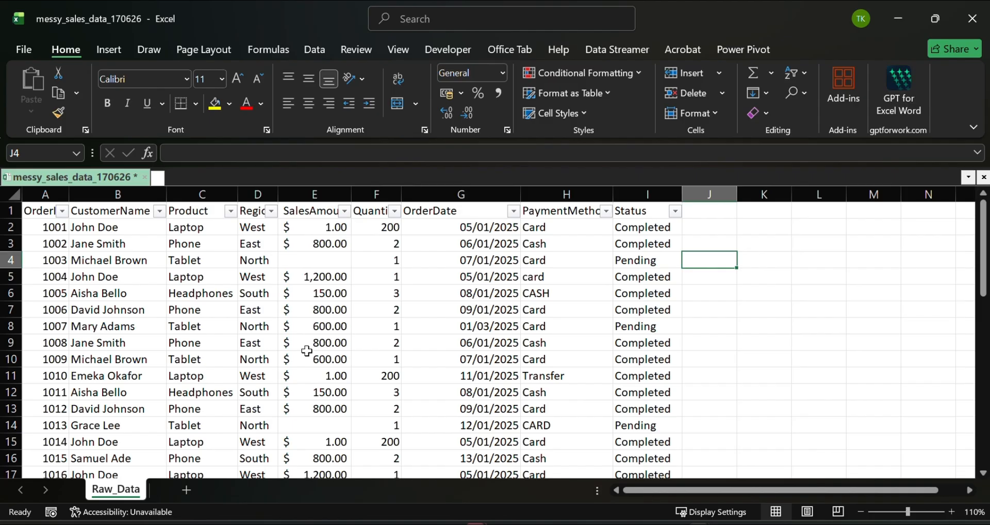
double_click(520, 190)
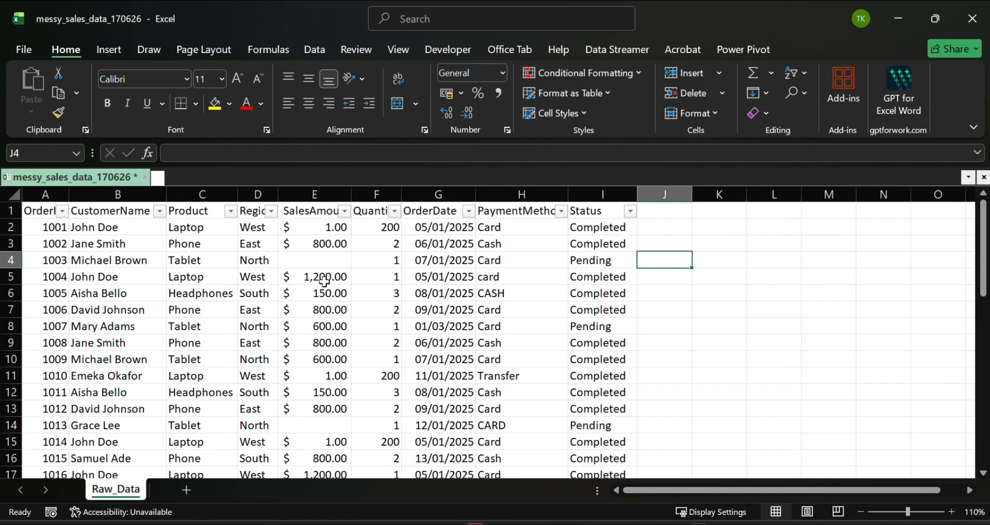
- Remove the filters from the dataset and make the header row from OrderID to Status bold
click(251, 309)
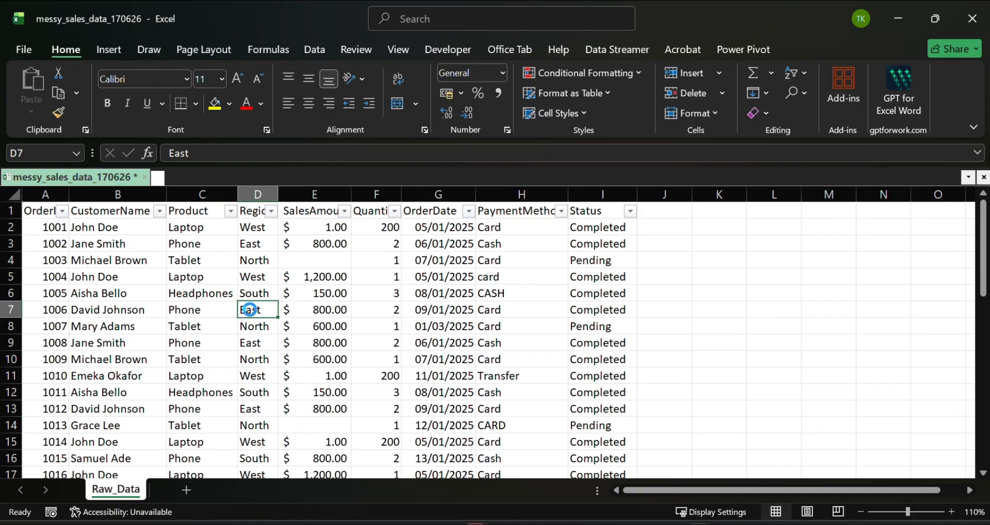
key(ctrl+shift+l)
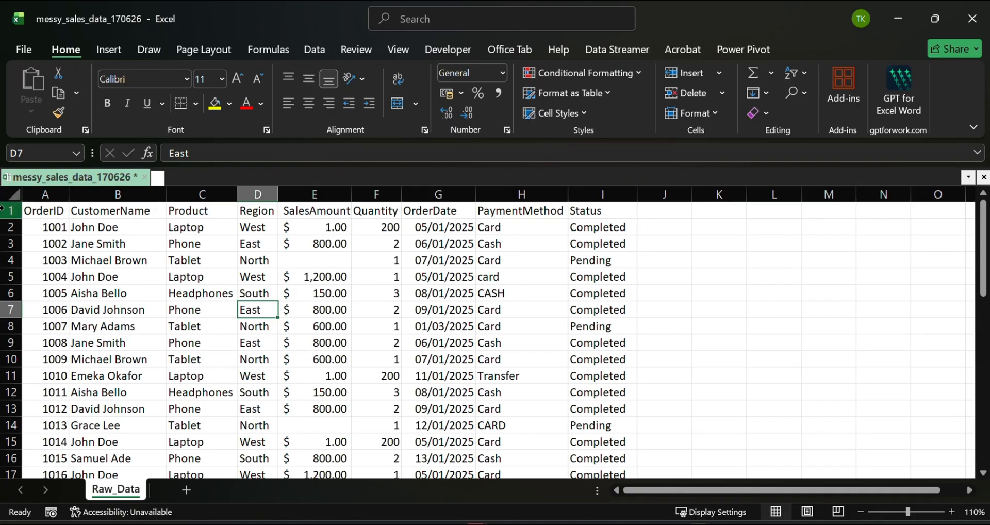
click(26, 211)
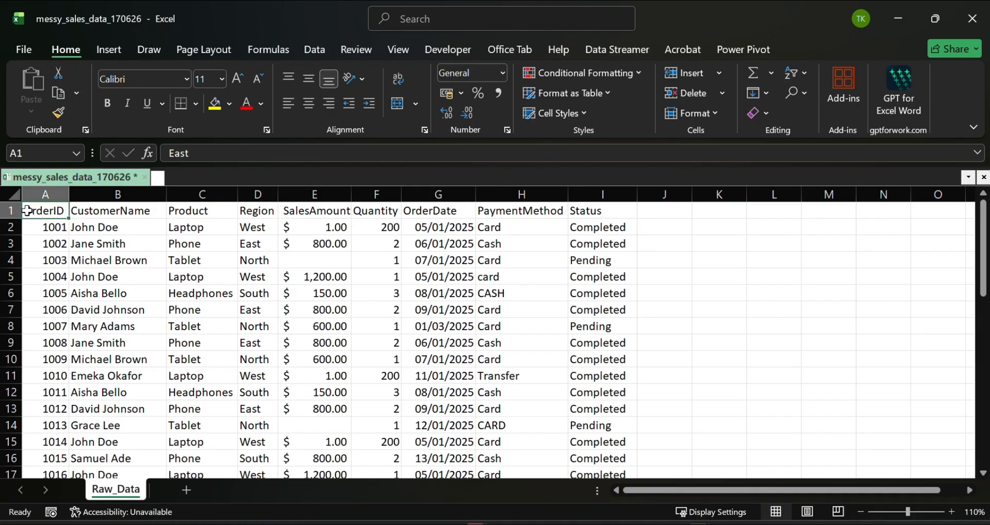
key(ctrl+shift+Right)
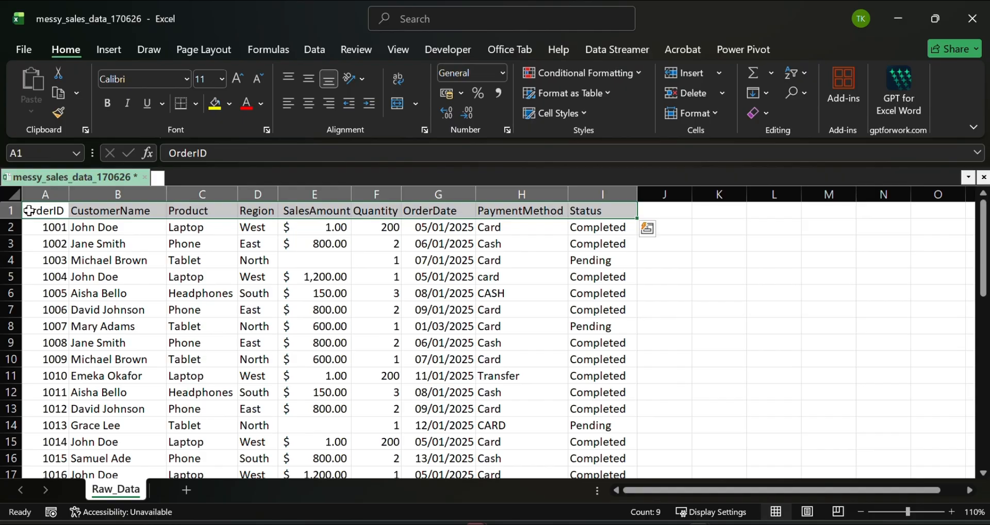
click(149, 276)
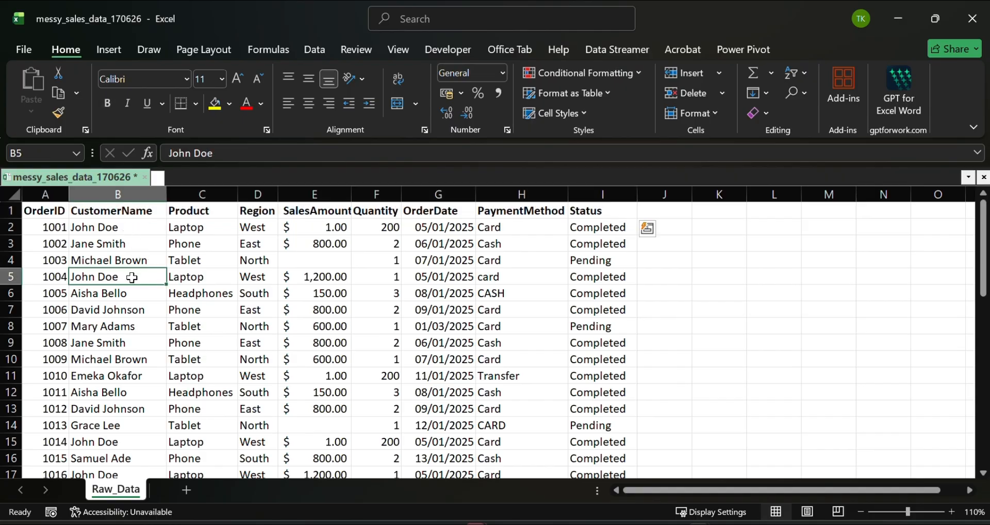
- Review the sales records in Raw_Data from the header row down to the last order for a final check
scroll(199, 305, down, 1)
scroll(199, 305, up, 1)
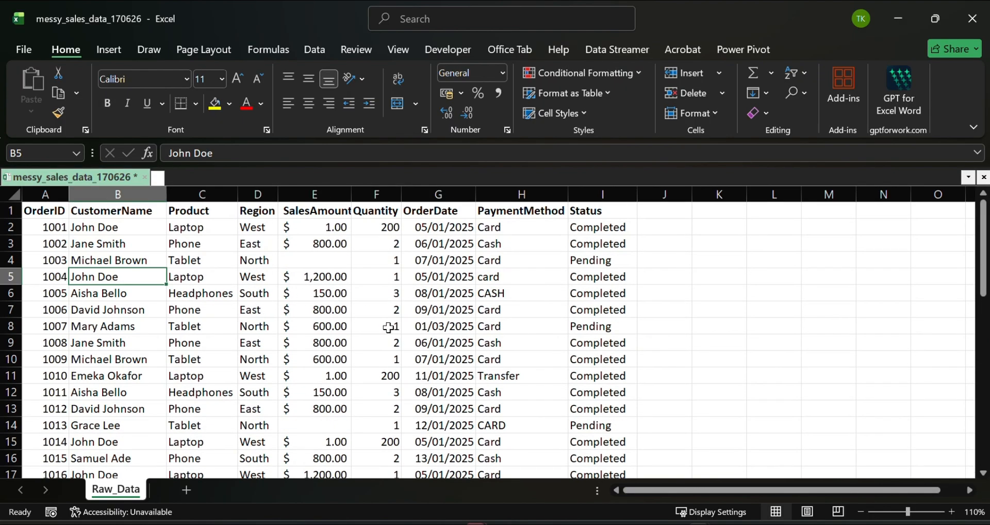
scroll(345, 327, down, 5)
scroll(345, 328, up, 4)
scroll(344, 327, down, 5)
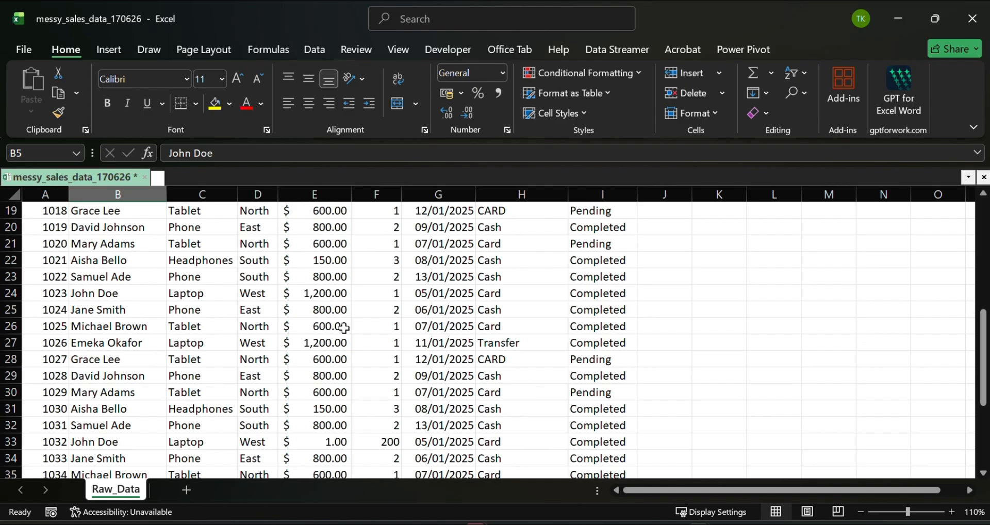
scroll(344, 328, down, 5)
scroll(395, 341, up, 11)
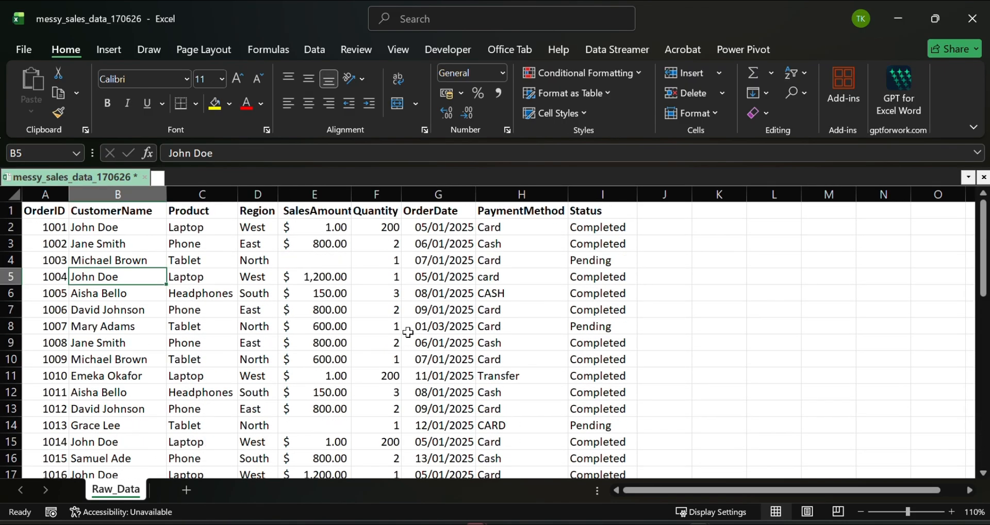
scroll(387, 333, down, 12)
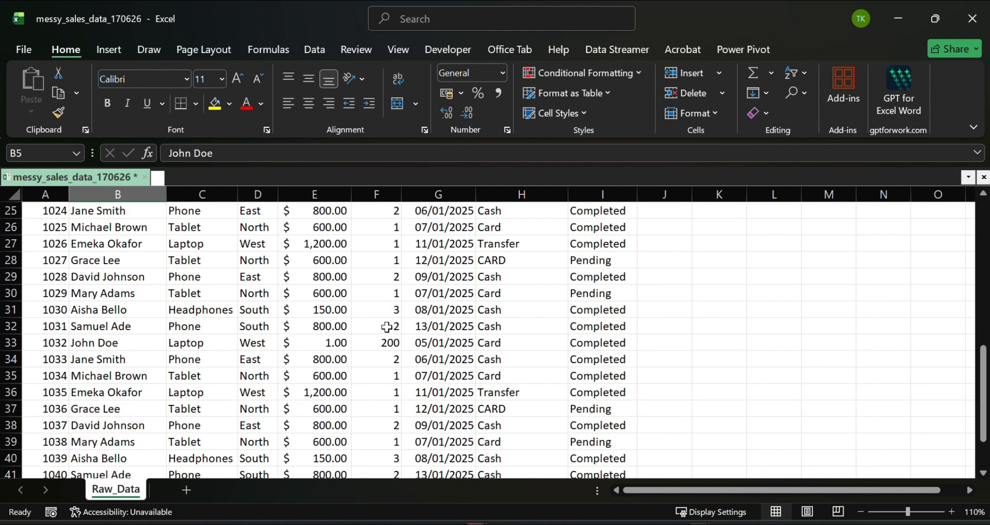
scroll(388, 328, down, 2)
scroll(391, 327, up, 5)
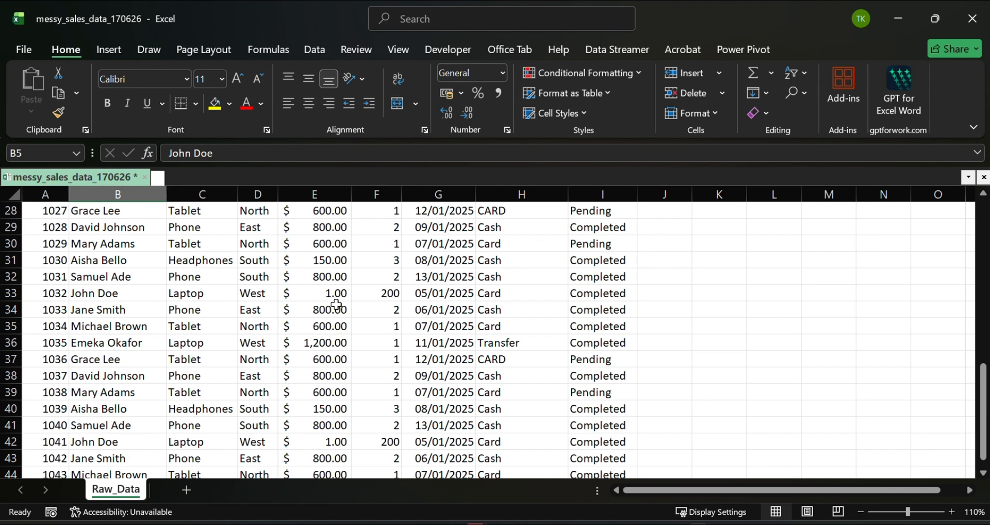
scroll(321, 327, up, 4)
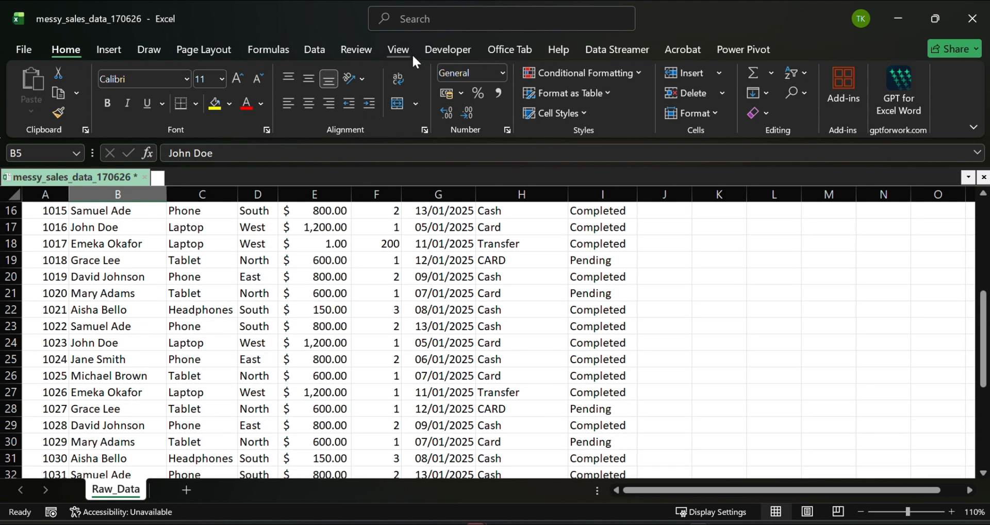
key(ctrl+t)
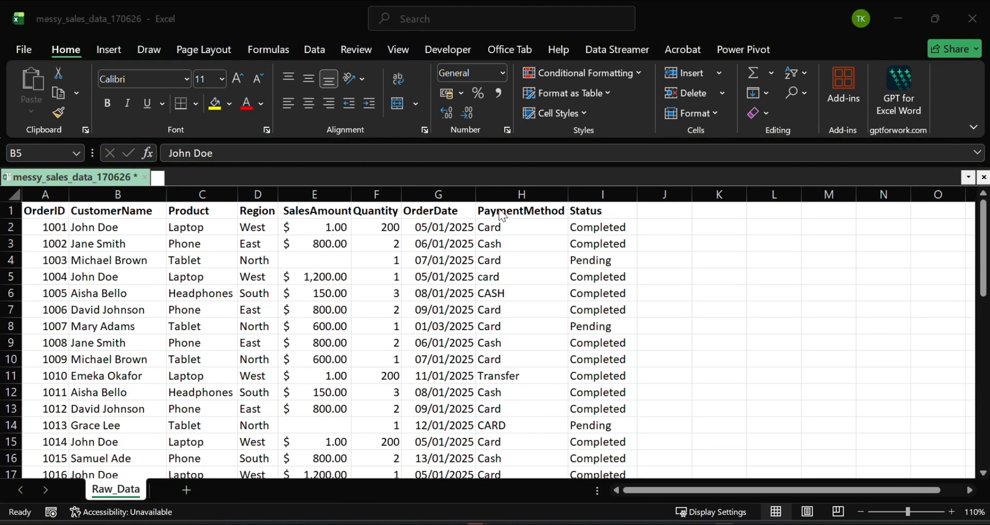
scroll(435, 255, down, 10)
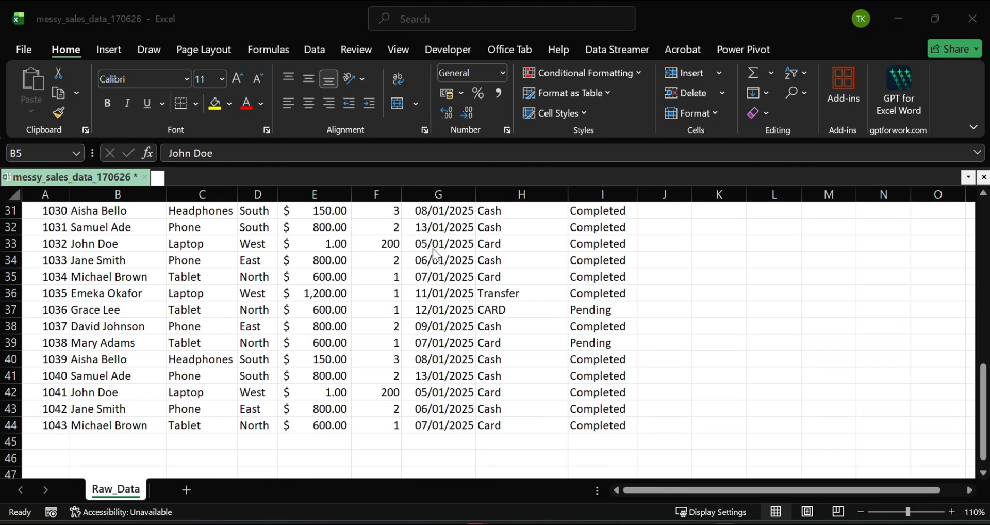
scroll(435, 255, up, 10)
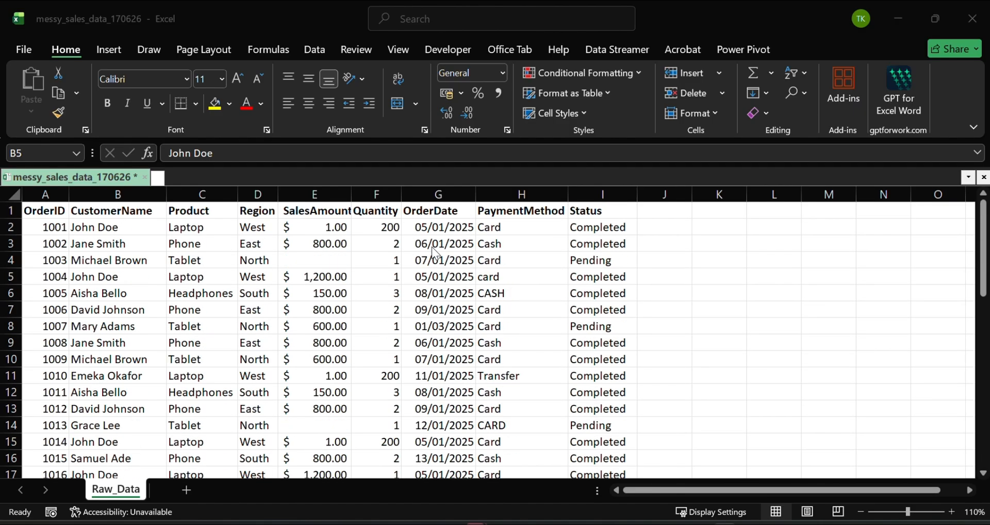